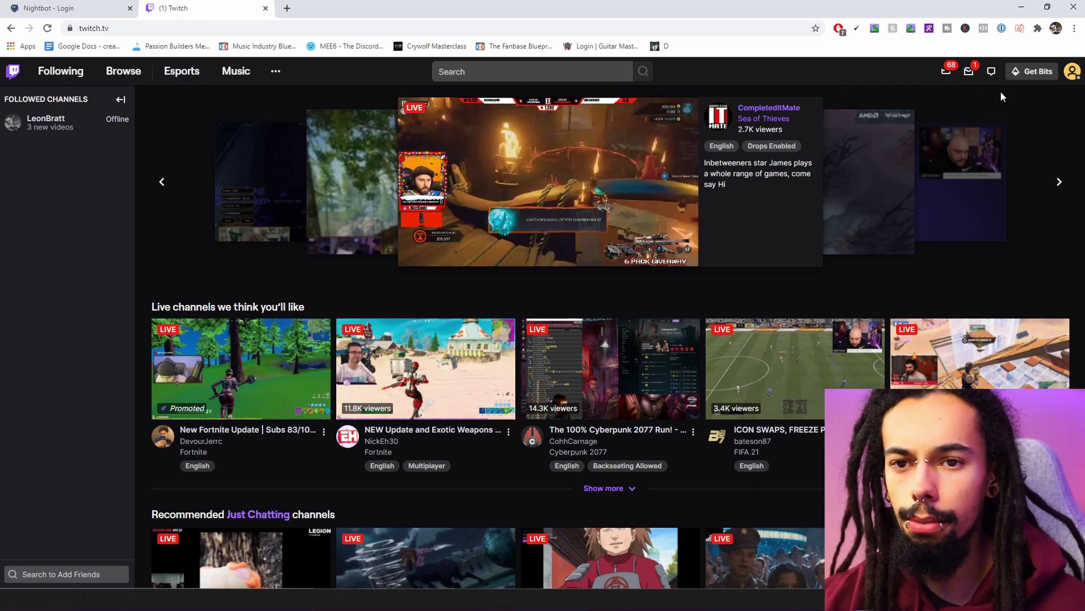
Step: Open the Twitch account menu to check the signed-in bot account
left_click(1070, 72)
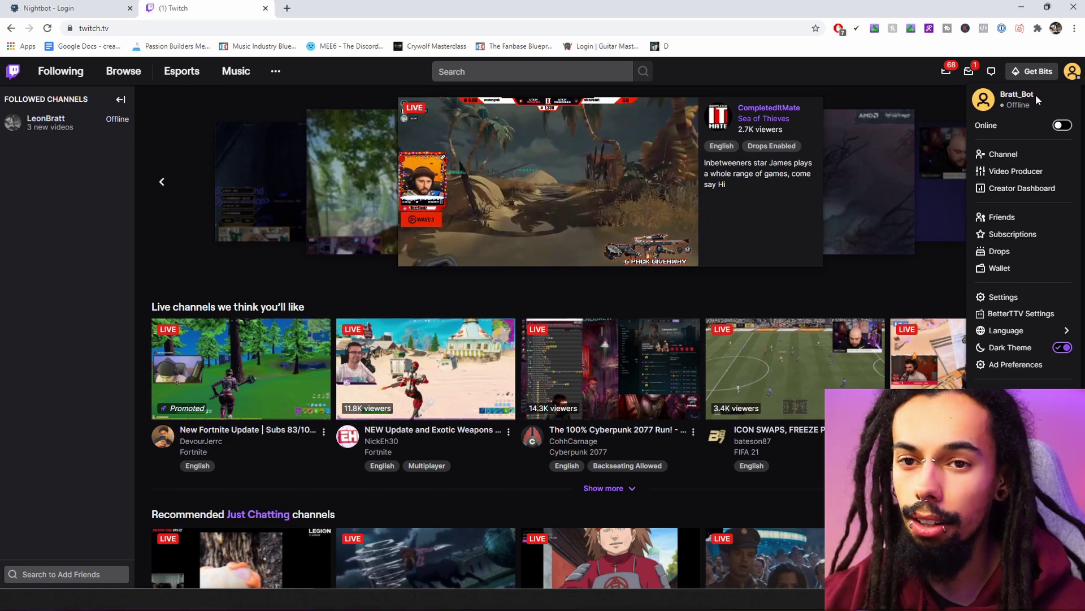
Step: Log in to Nightbot with Twitch, have the bot join the channel, and copy '/mod nightbot'
left_click(68, 8)
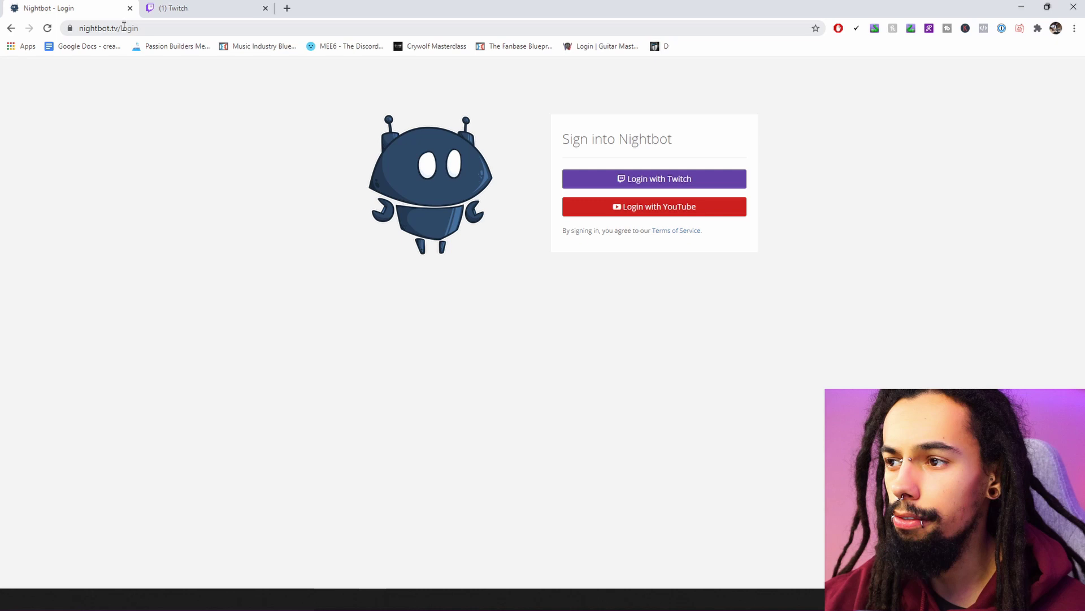
left_click(654, 180)
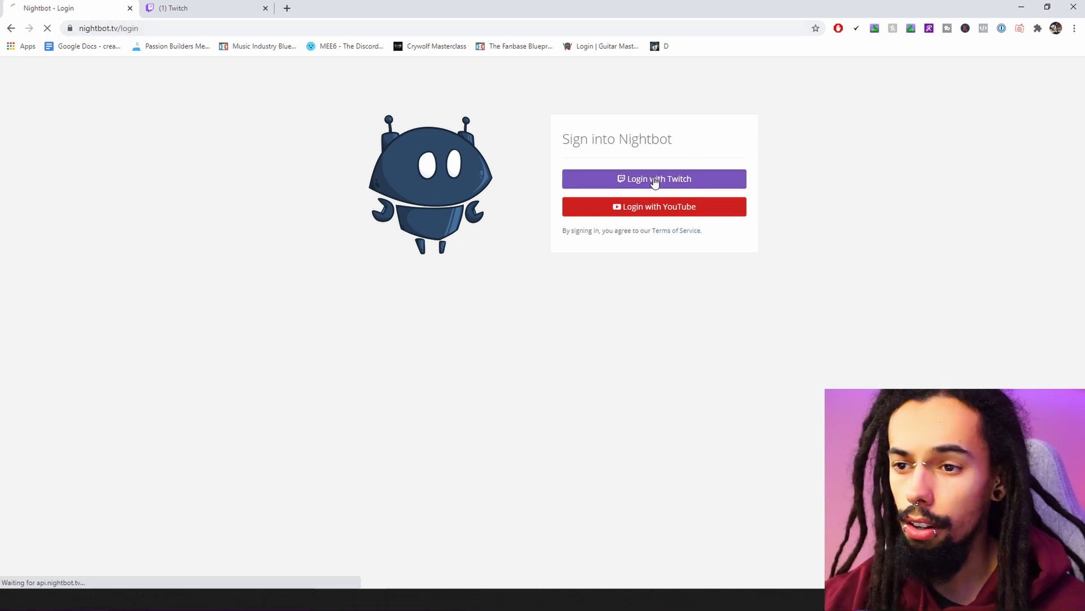
scroll(657, 256, "down", 1)
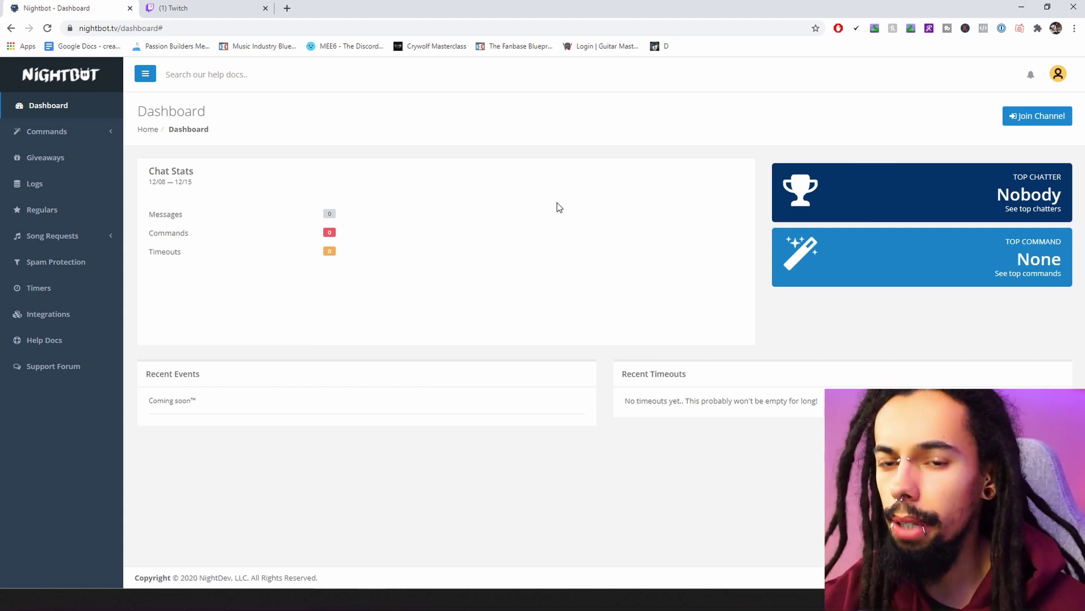
left_click(1033, 119)
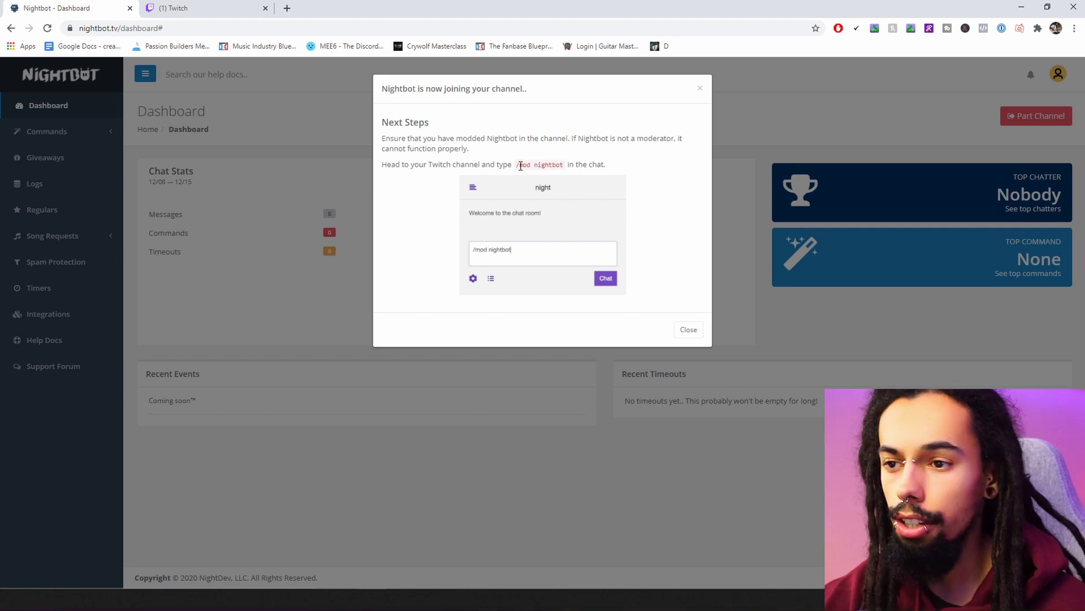
left_click_drag(517, 166, 564, 165)
key("ctrl+c")
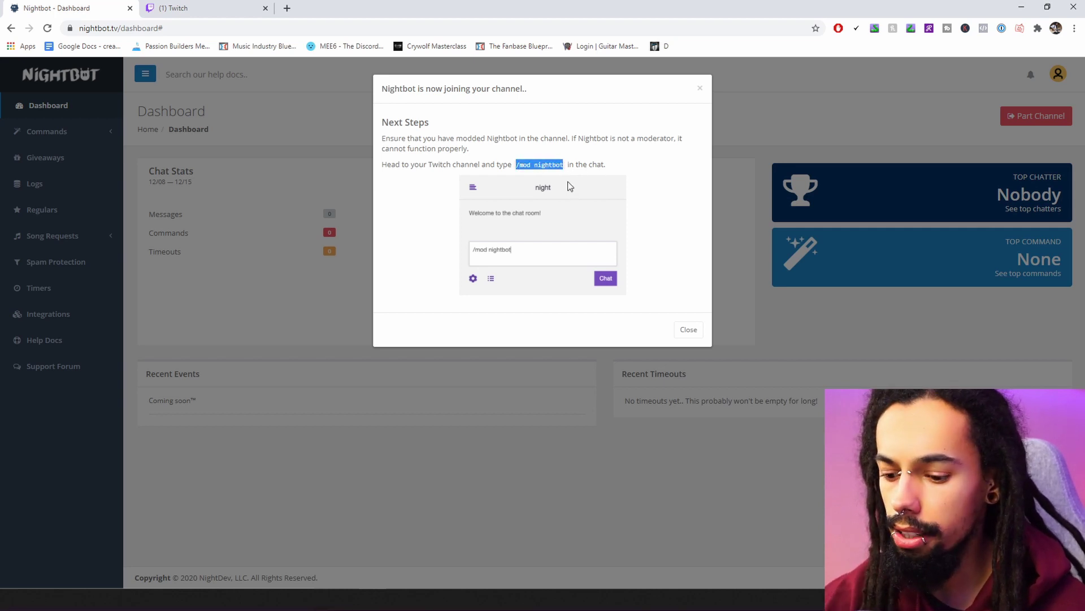
Step: Send '/mod nightbot' in the bot account's own Twitch channel chat to make Nightbot a moderator
left_click(208, 9)
left_click(1072, 71)
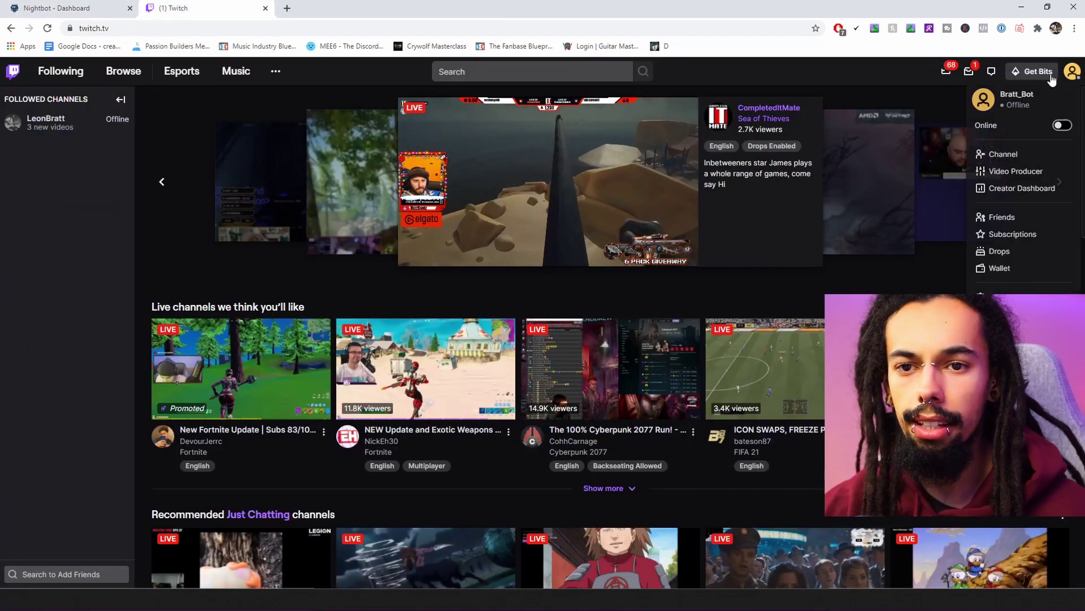
left_click(1005, 155)
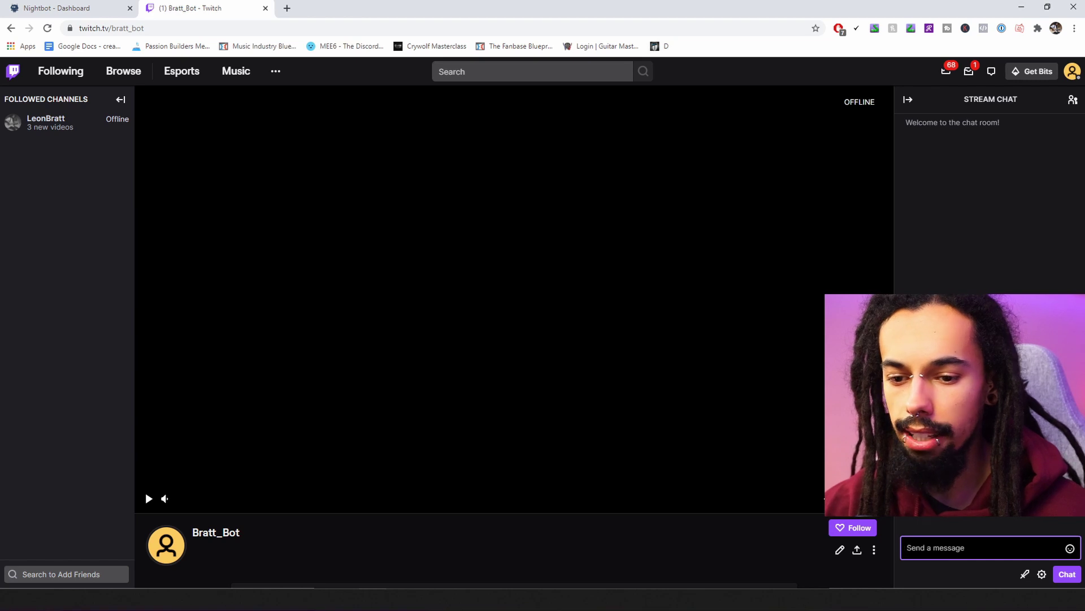
key("ctrl+v")
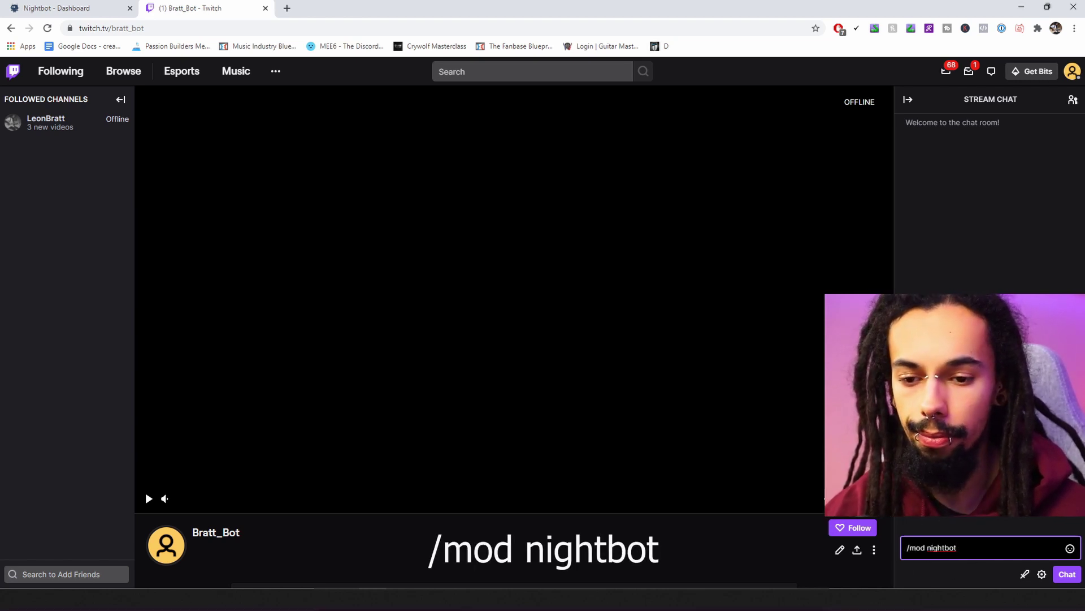
key("Return")
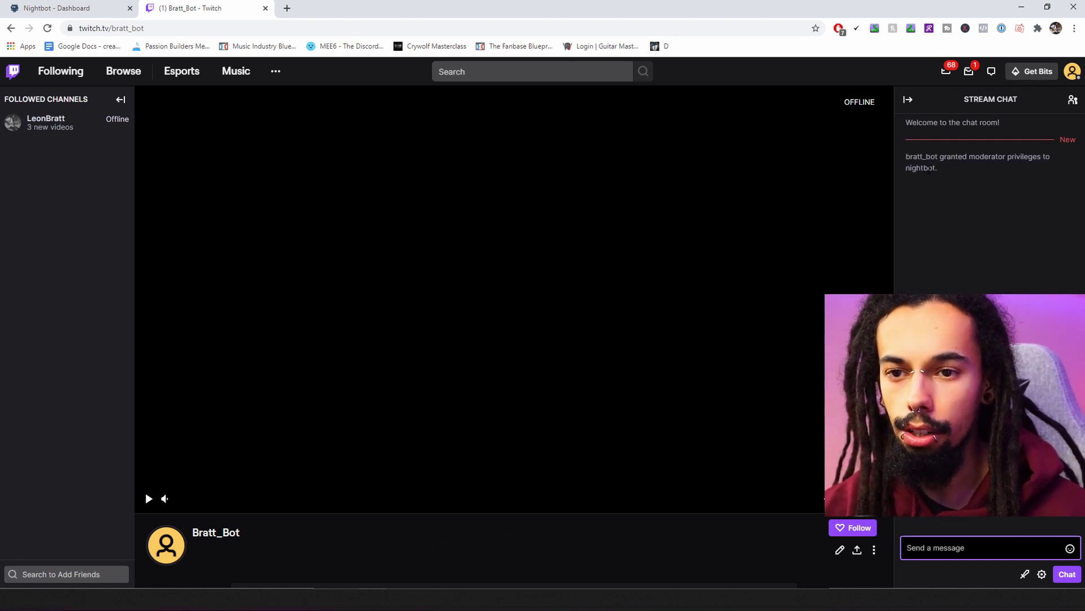
key("ctrl+Tab")
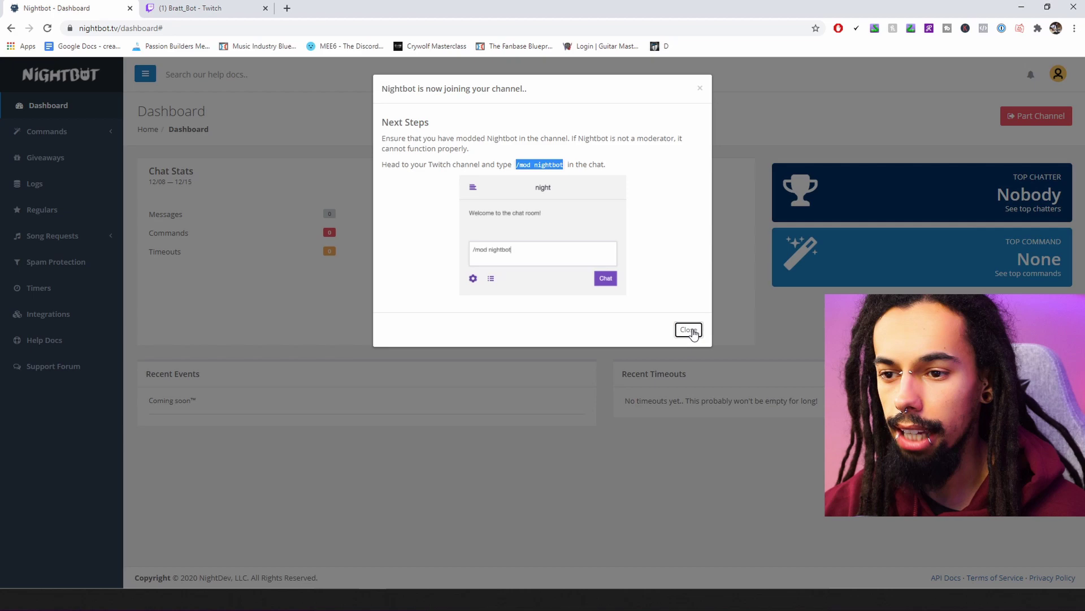
Step: Close the channel-joining notice and view Nightbot's Spam Protection filters
left_click(688, 330)
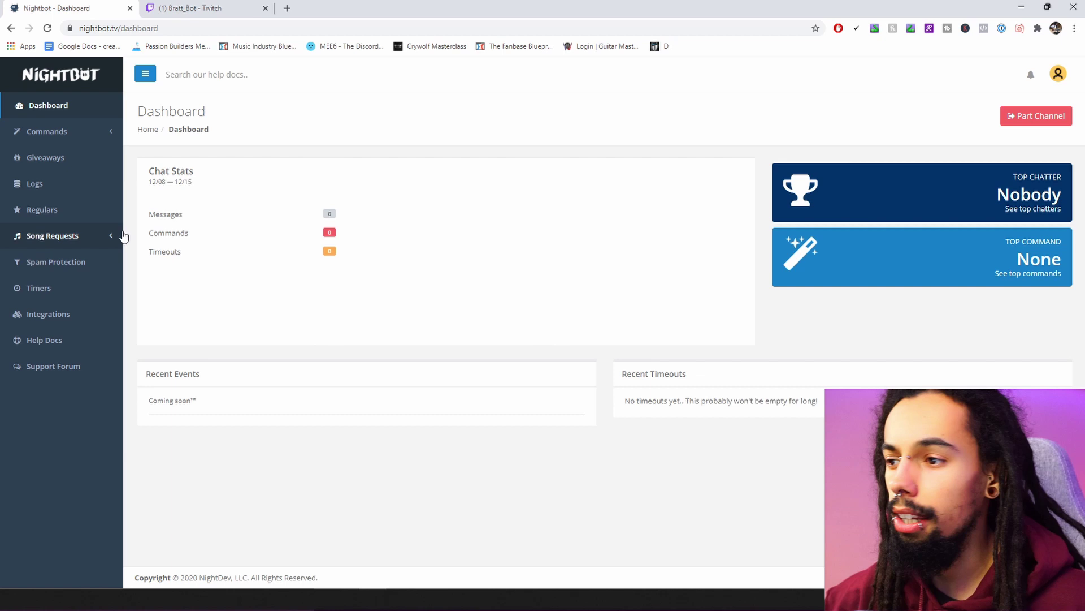
left_click(84, 268)
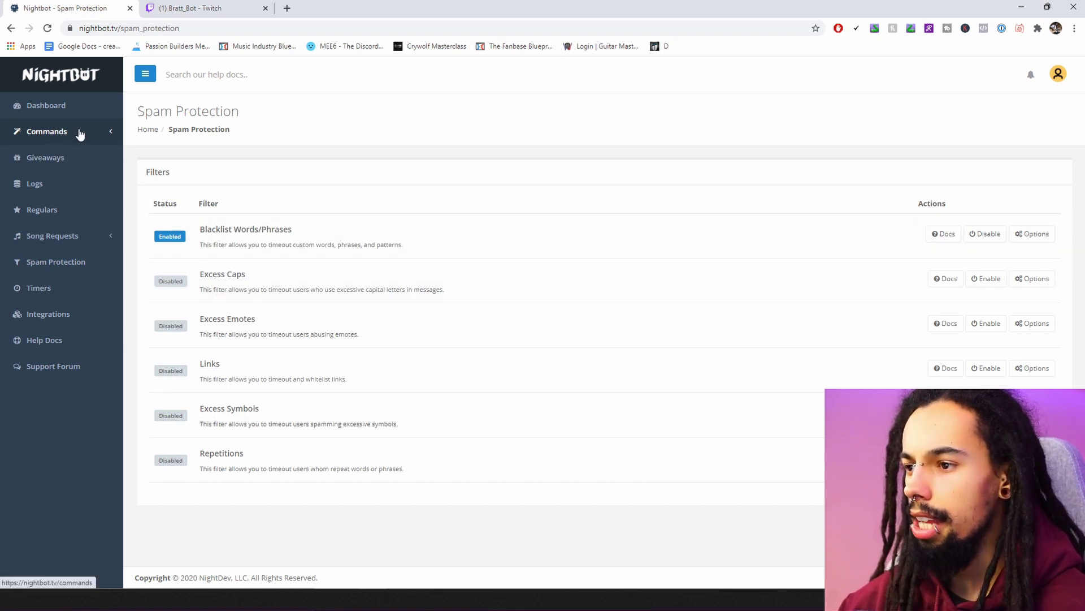
Step: Browse Nightbot's default commands, then go to the empty Custom Commands list
left_click(80, 133)
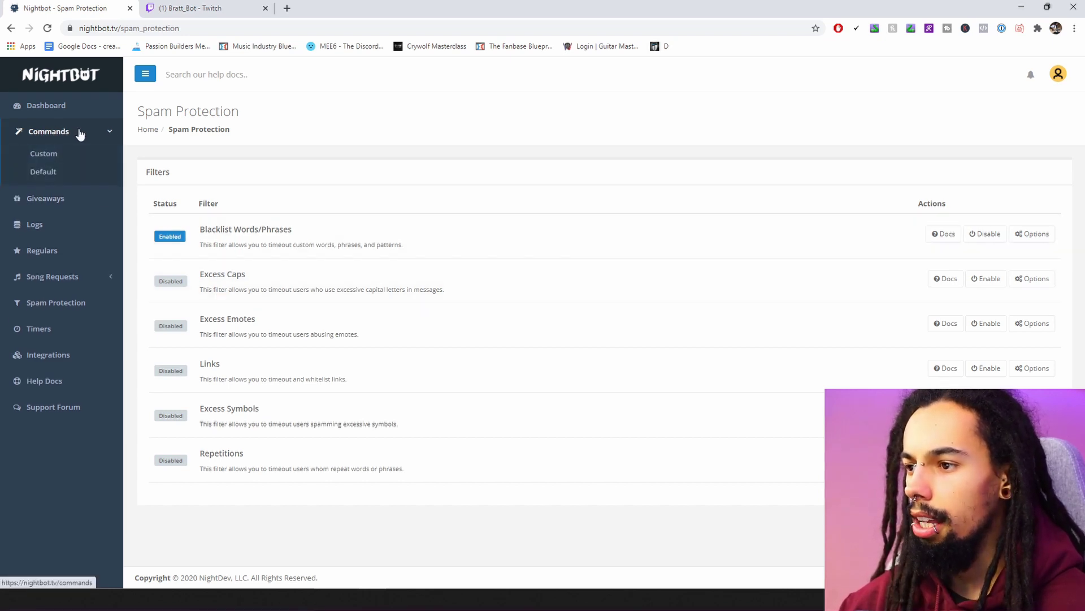
left_click(44, 172)
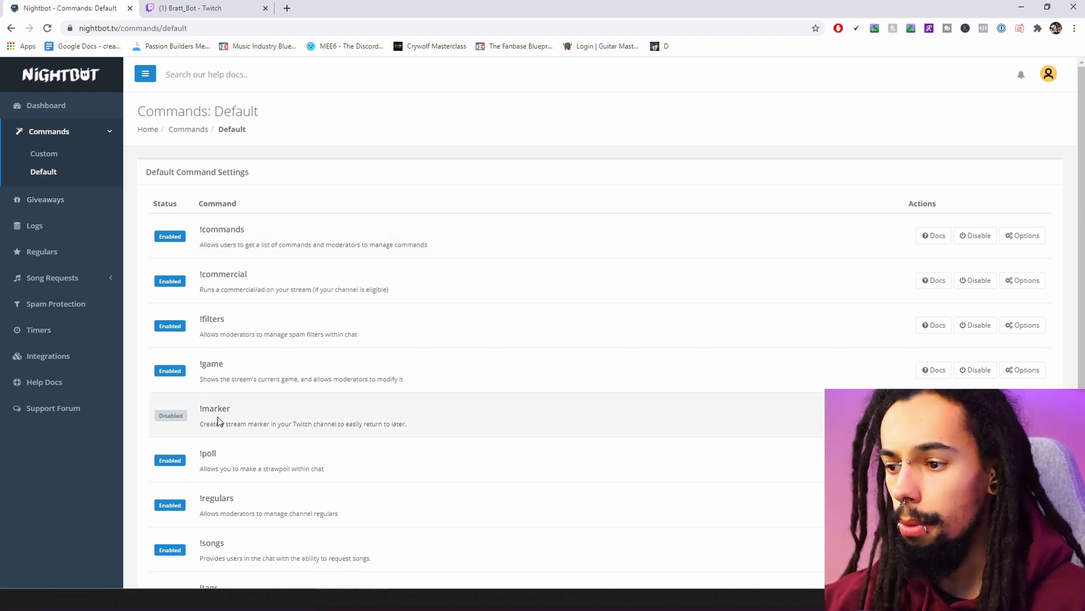
scroll(368, 324, "down", 3)
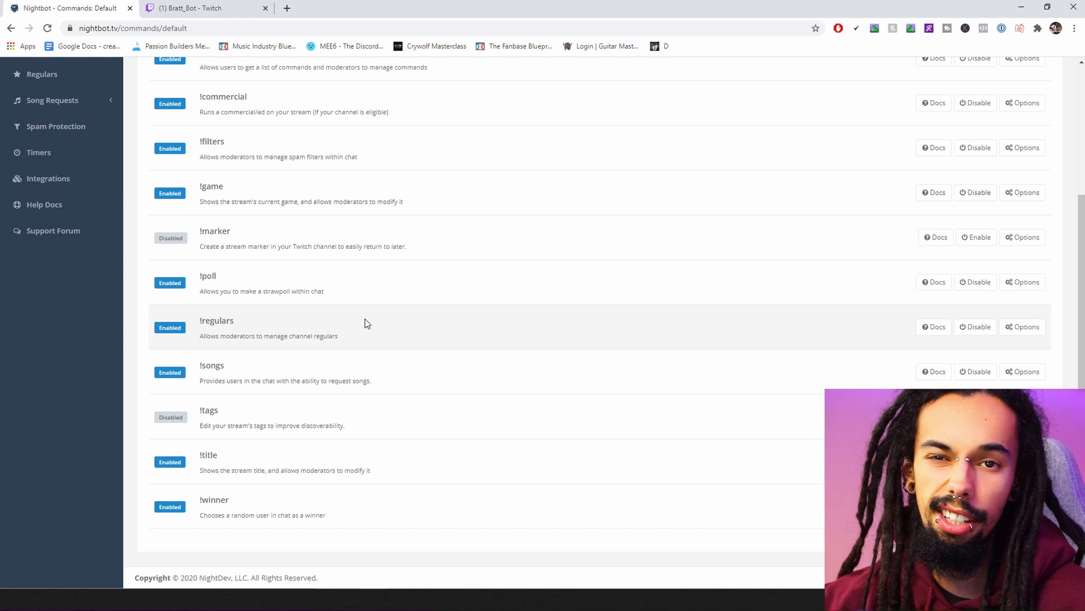
scroll(356, 337, "up", 3)
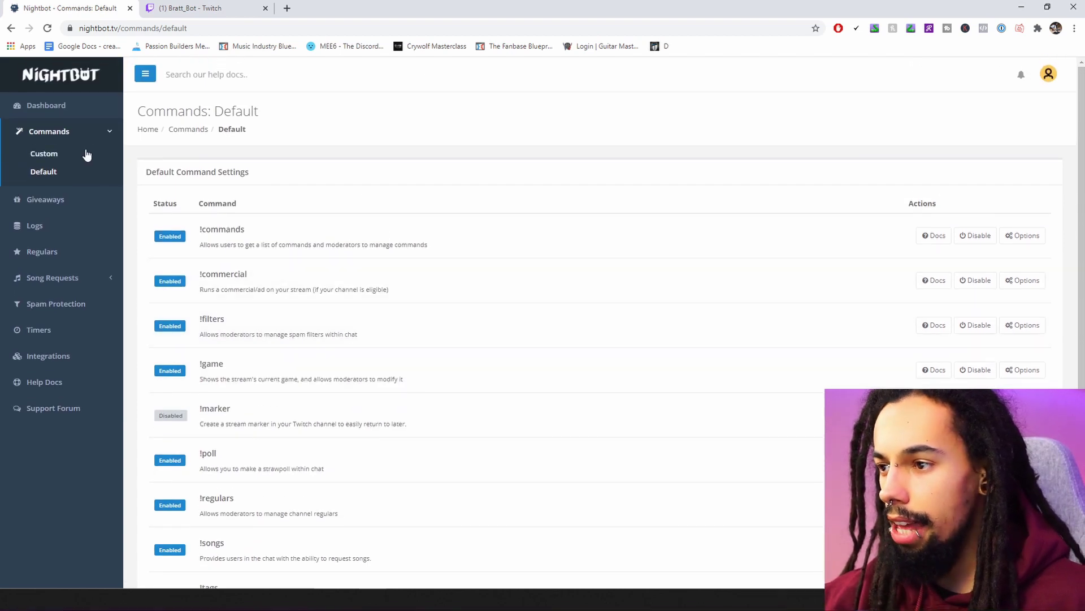
left_click(50, 161)
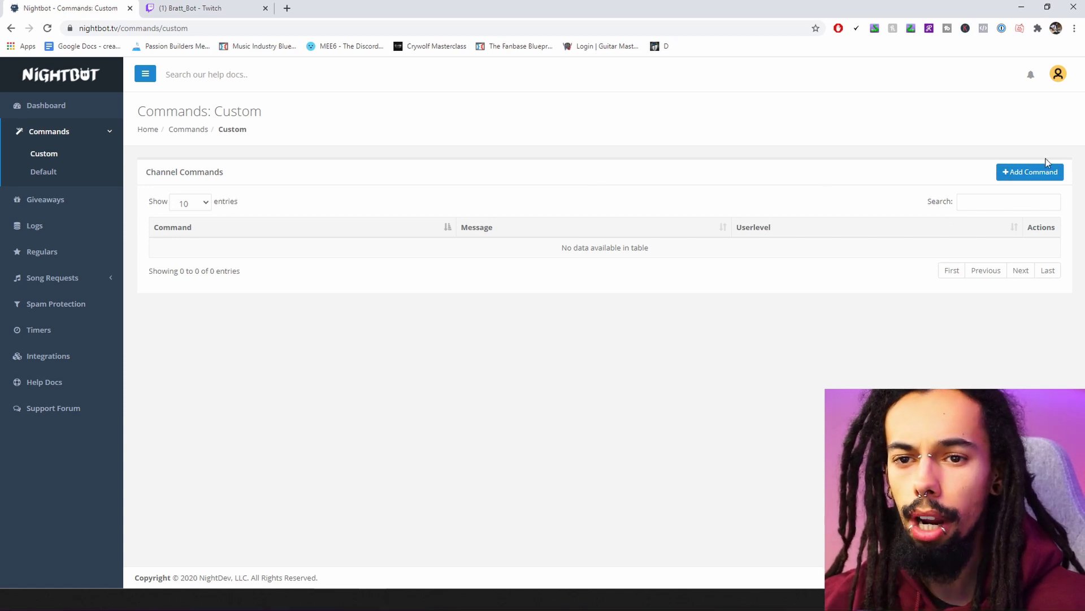
Step: Add a !socials command whose message reads 'Here are my social links' plus a YouTube channel URL
left_click(1032, 173)
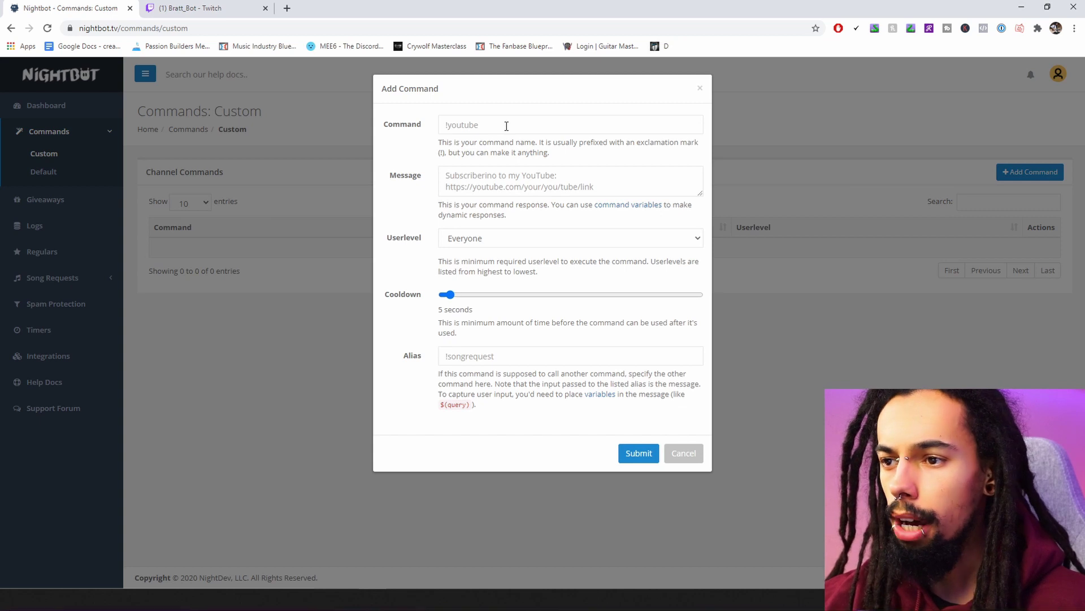
left_click(508, 125)
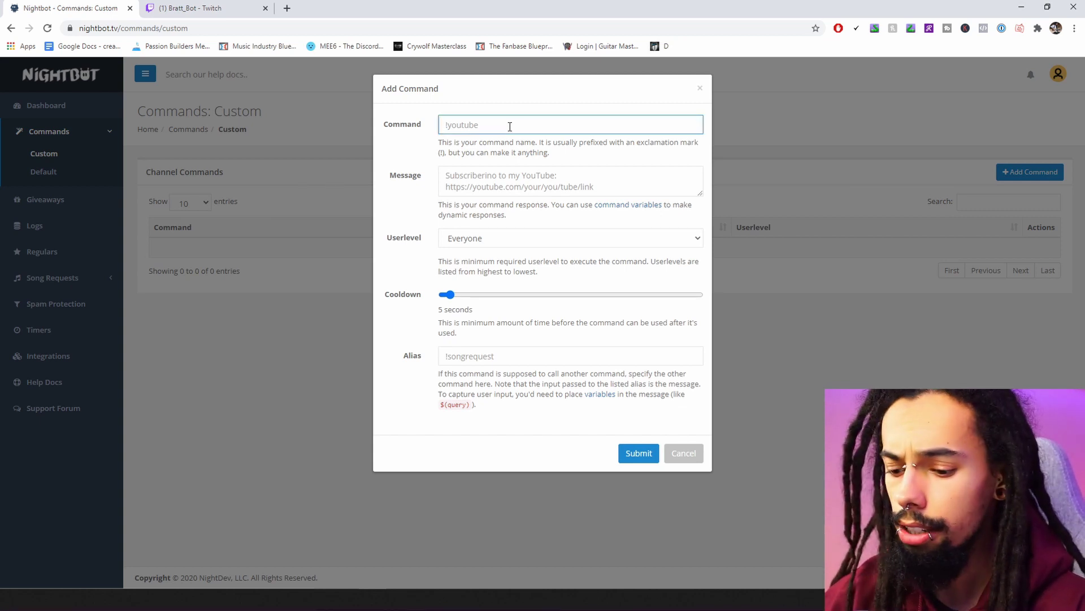
type("!socials")
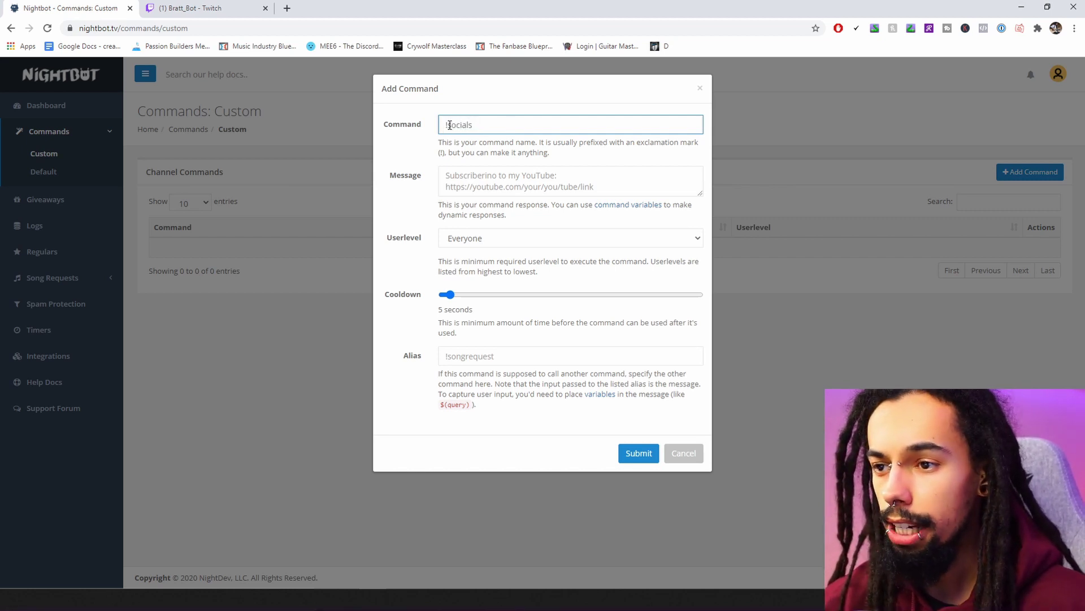
left_click(496, 176)
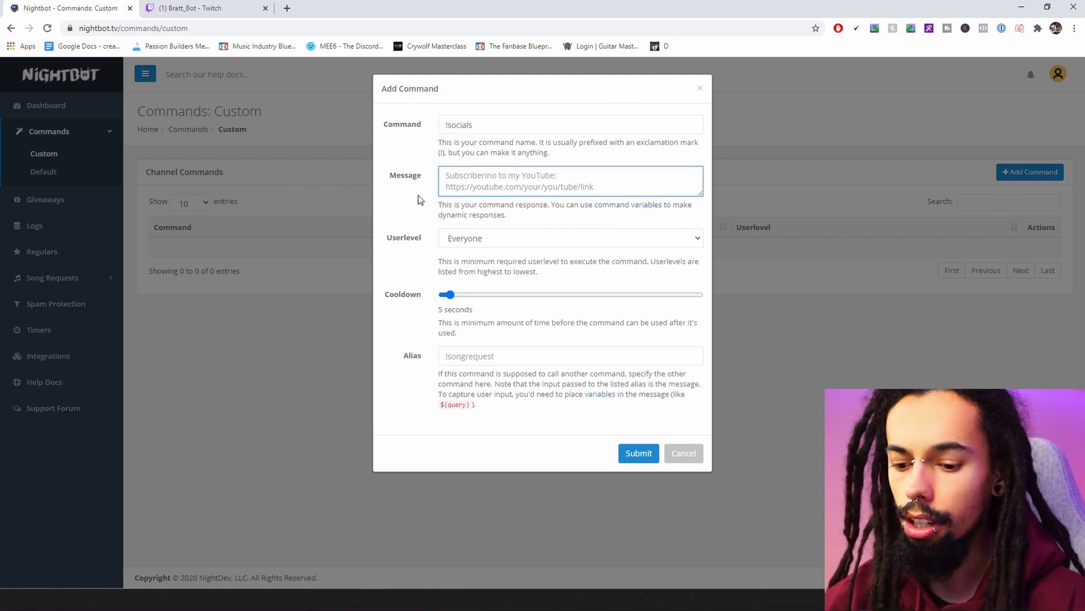
type("Here are my")
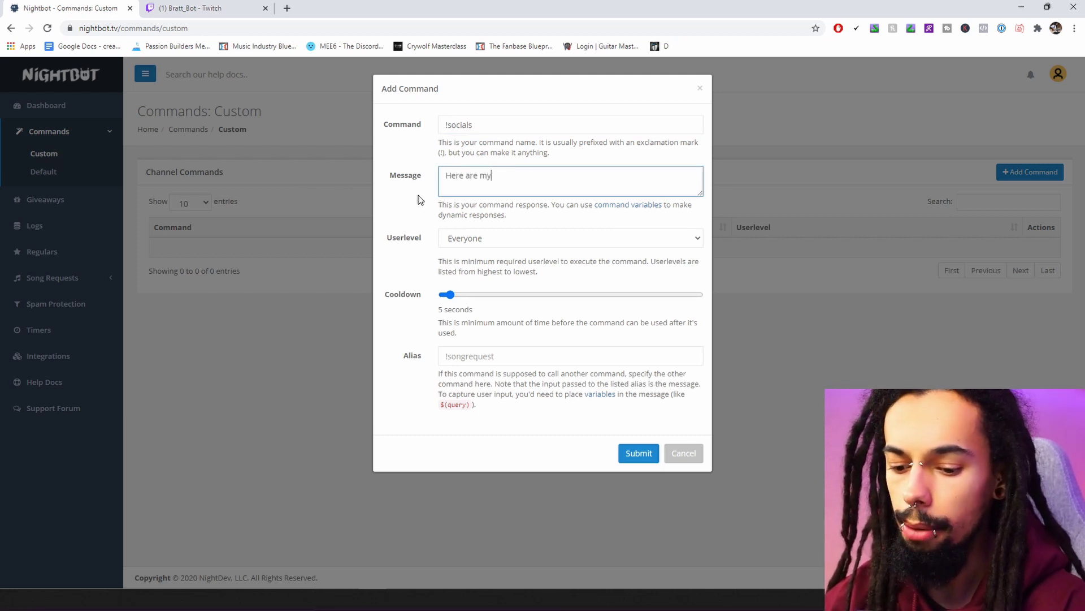
type(" social links:")
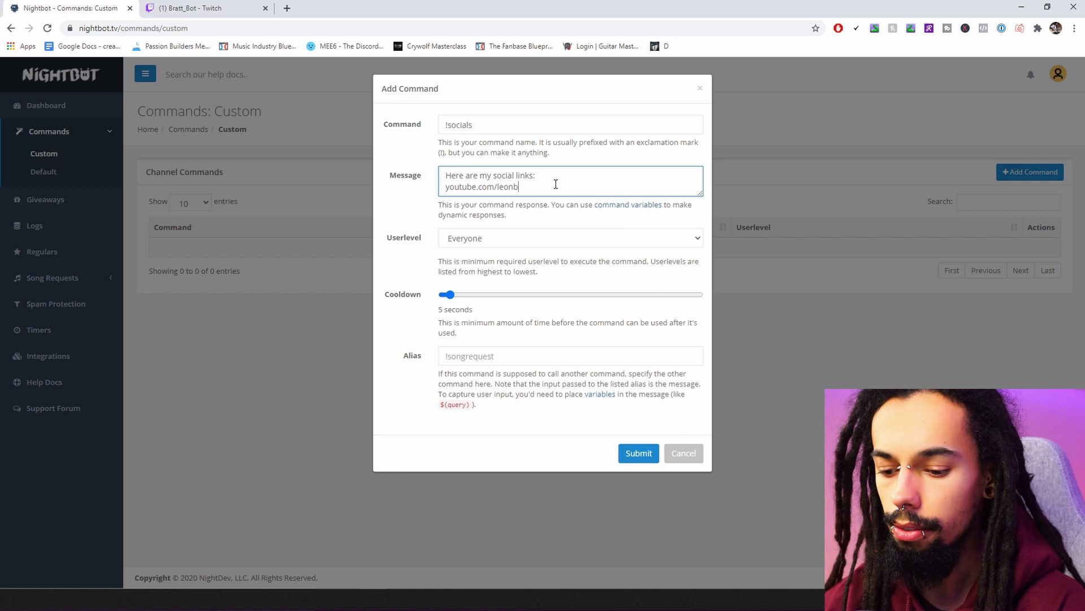
type("rattmusic")
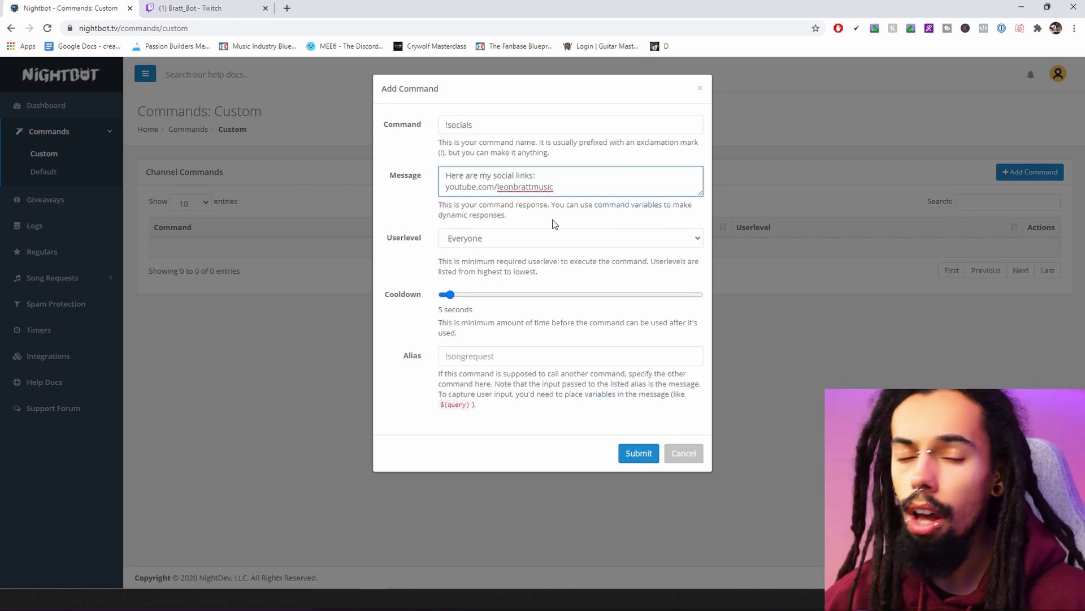
Step: Send !socials in a followed streamer's Twitch chat to see Fossabot's reply
left_click(287, 9)
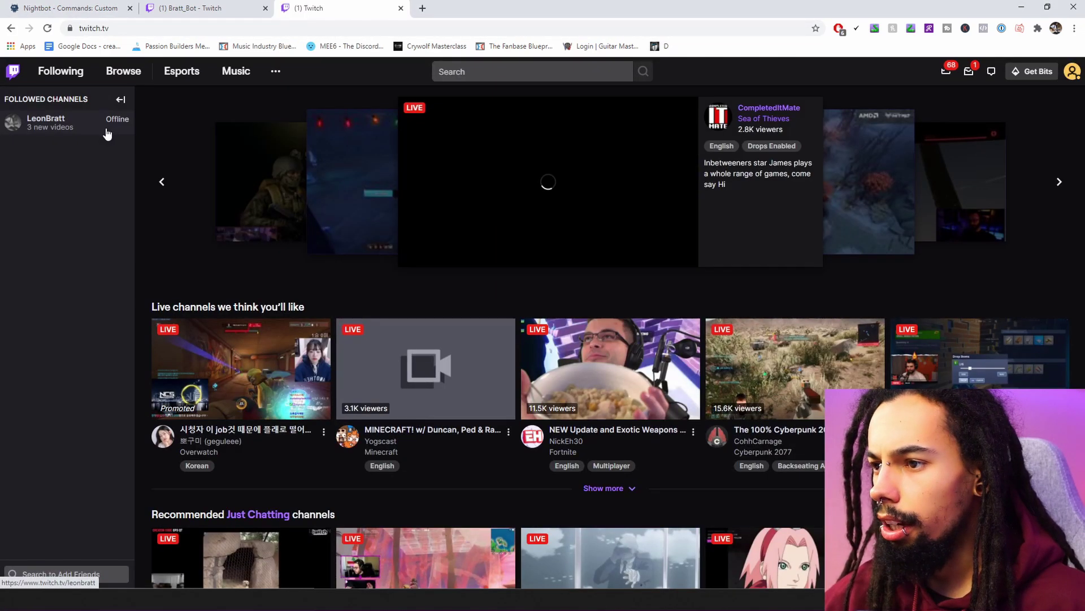
left_click(108, 133)
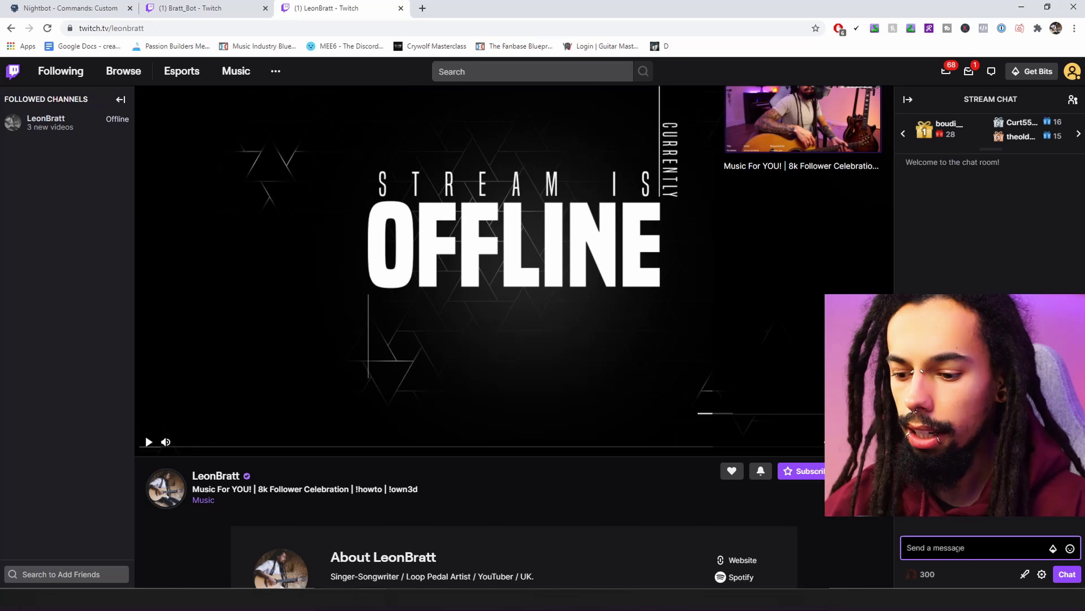
type("!soai")
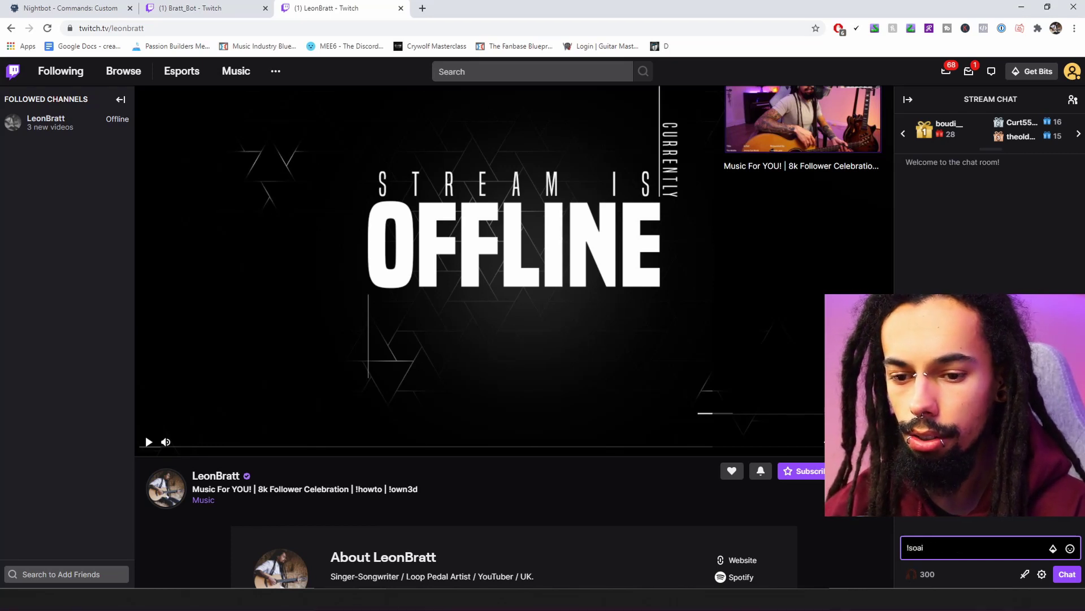
key("BackSpace")
key("BackSpace")
type("cials")
key("Return")
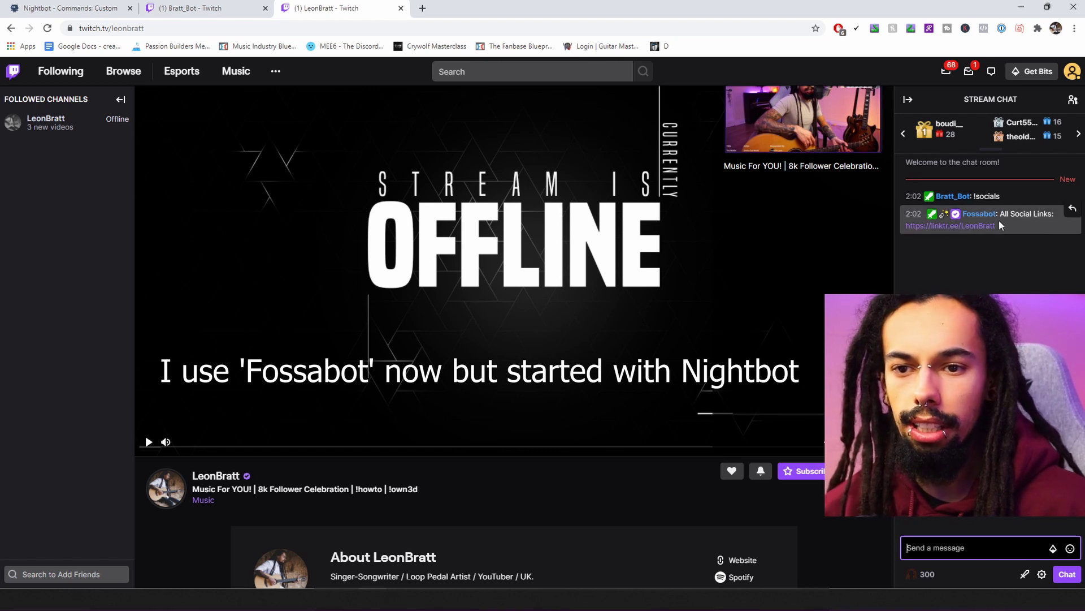
Step: Open the linktr.ee link from Fossabot's reply in a new tab
left_click_drag(907, 228, 980, 233)
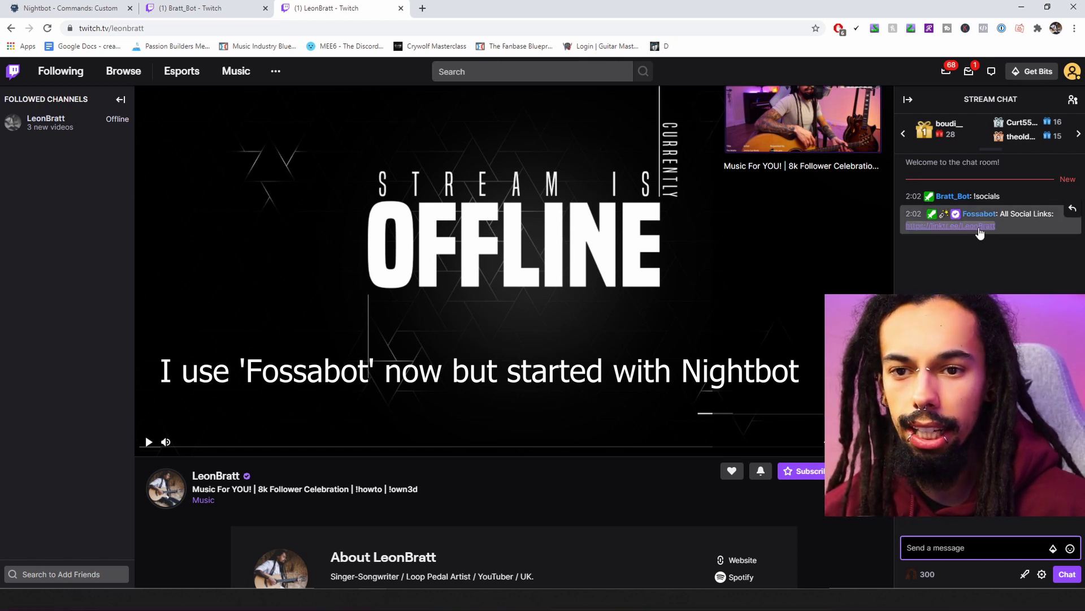
left_click(1037, 250)
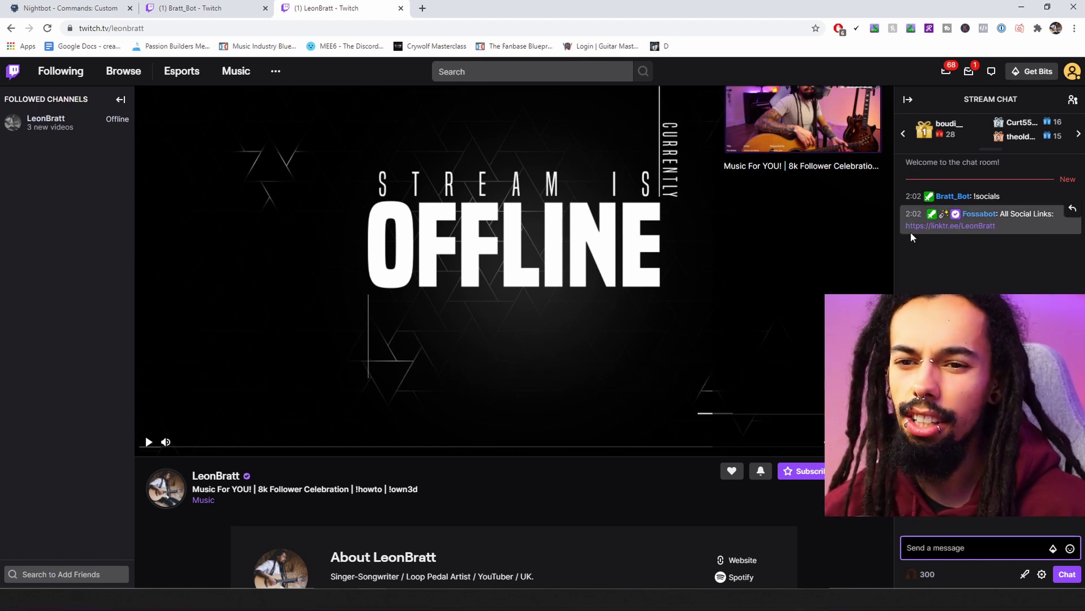
left_click(959, 226)
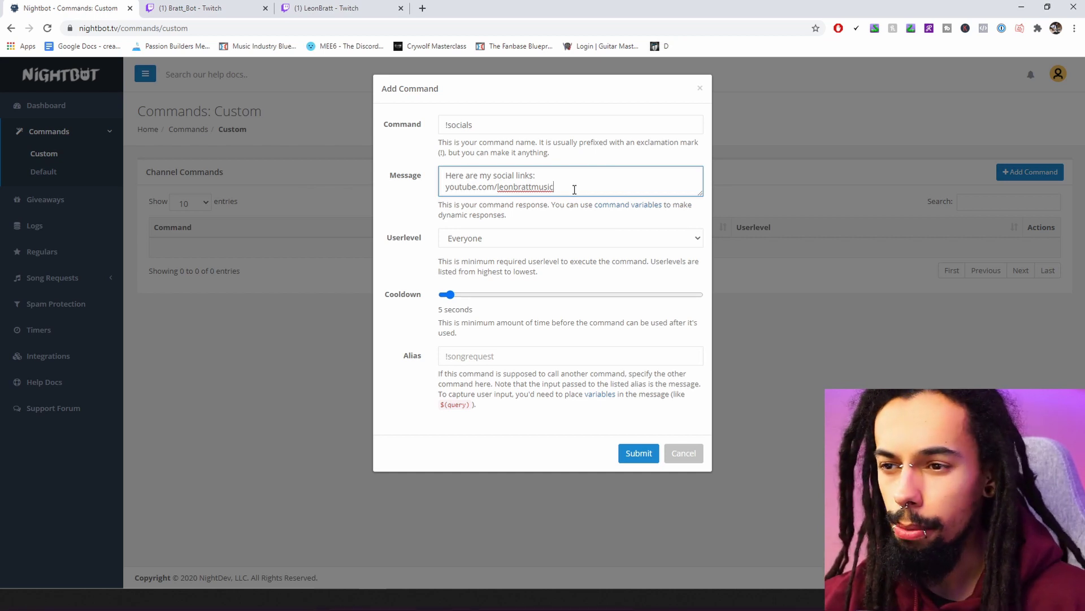
Step: Keep the !socials userlevel at Everyone and the cooldown at 5 seconds
left_click(467, 239)
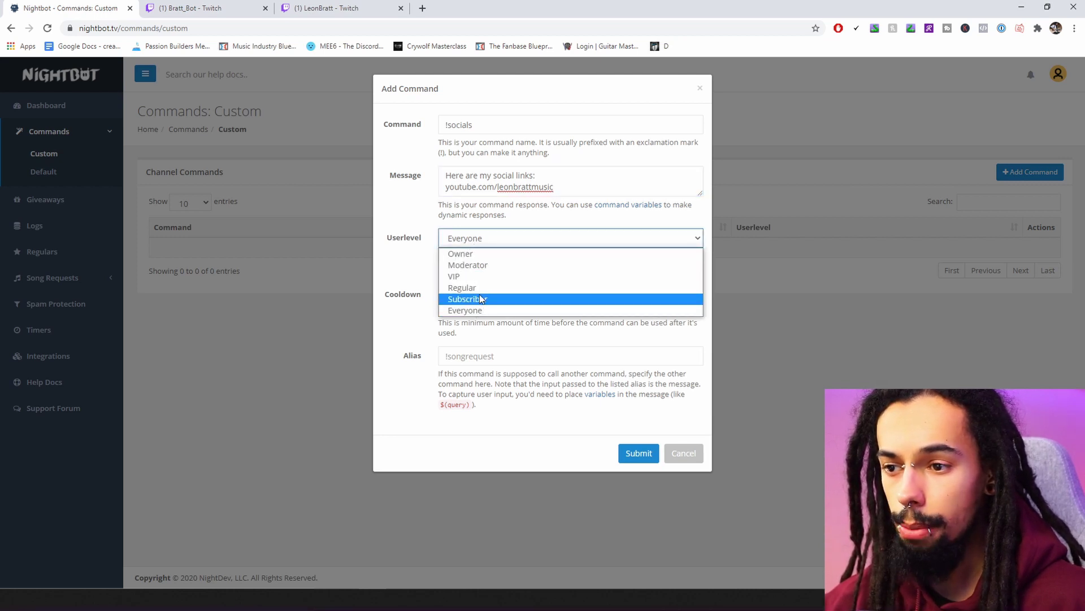
right_click(477, 246)
left_click(482, 240)
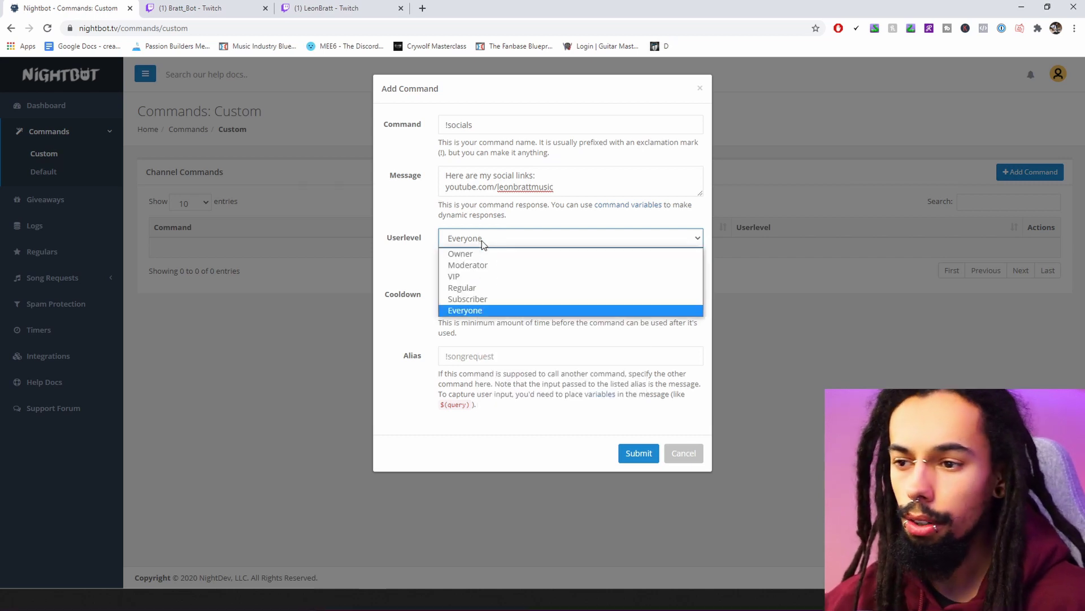
left_click(486, 311)
left_click(423, 274)
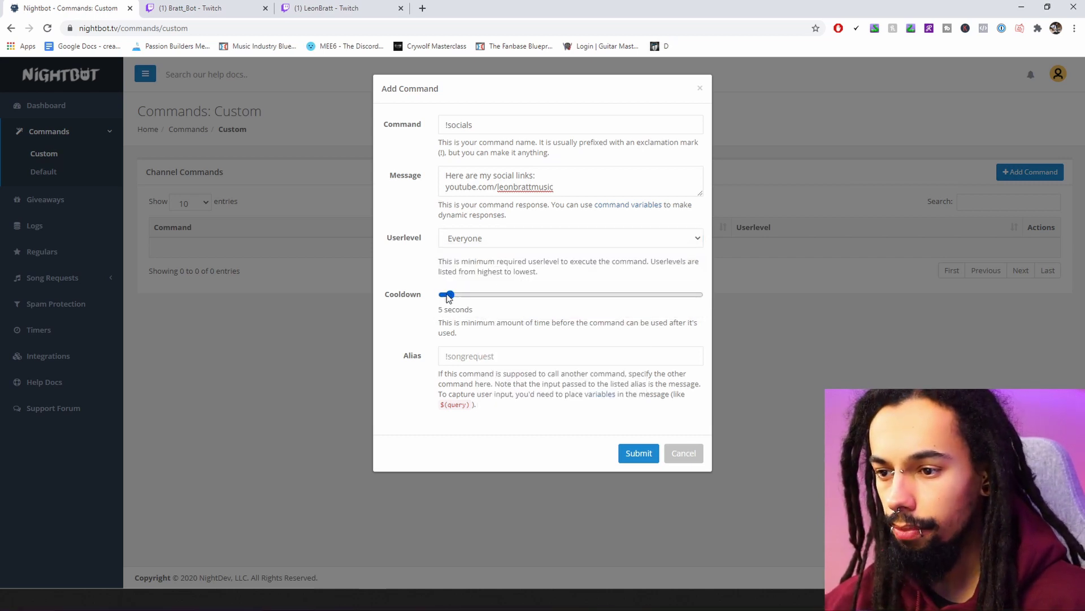
mouse_move(449, 295)
left_mouse_down()
mouse_move(476, 296)
mouse_move(447, 297)
left_mouse_up()
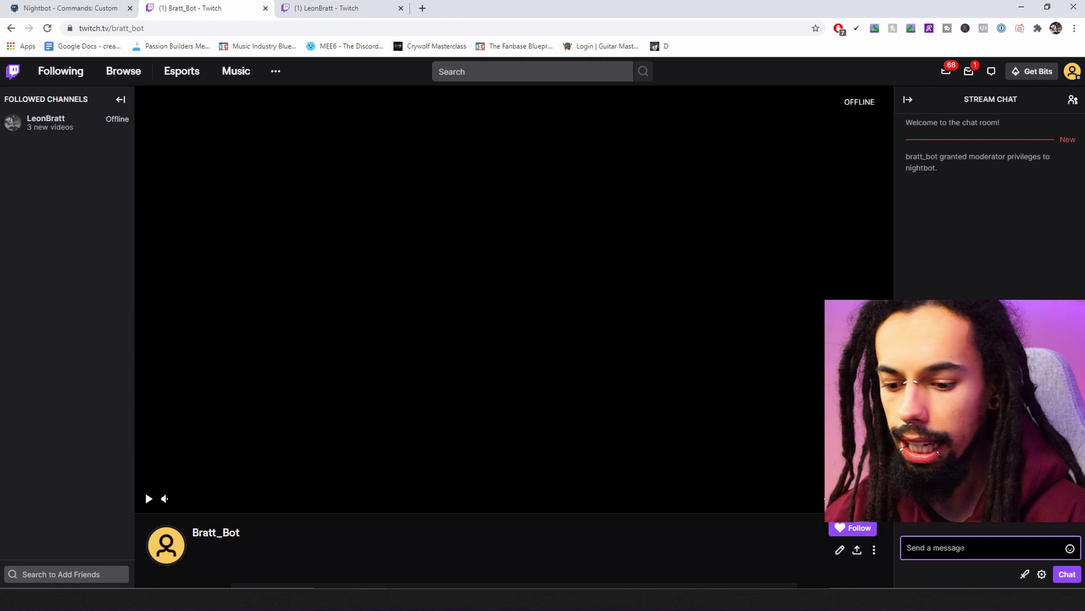
Step: Test !socials in the bot's Twitch chat and open the YouTube link from Nightbot's reply
type("!")
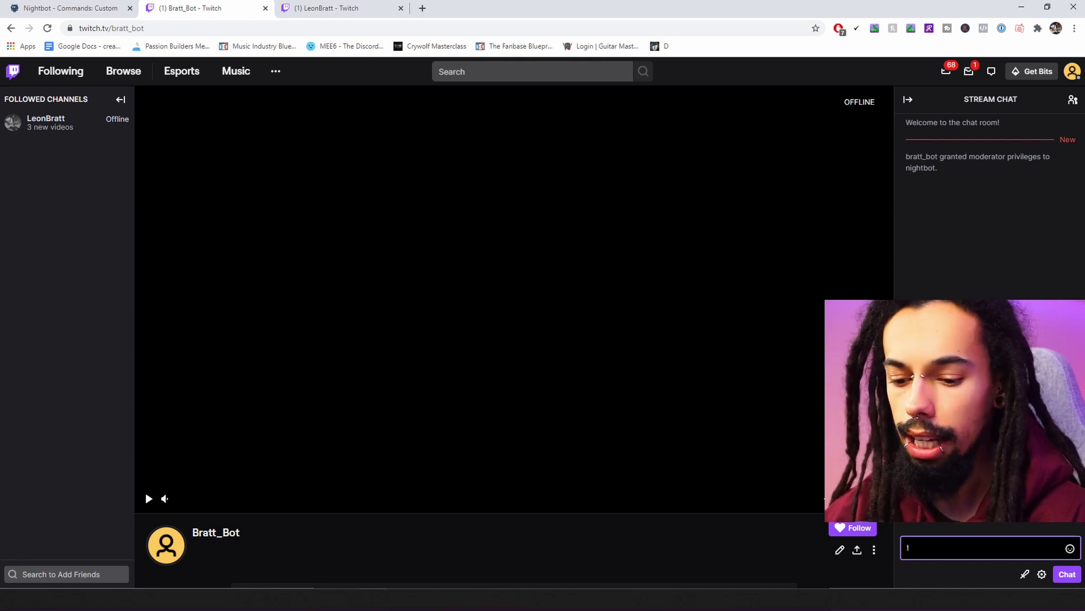
type("so")
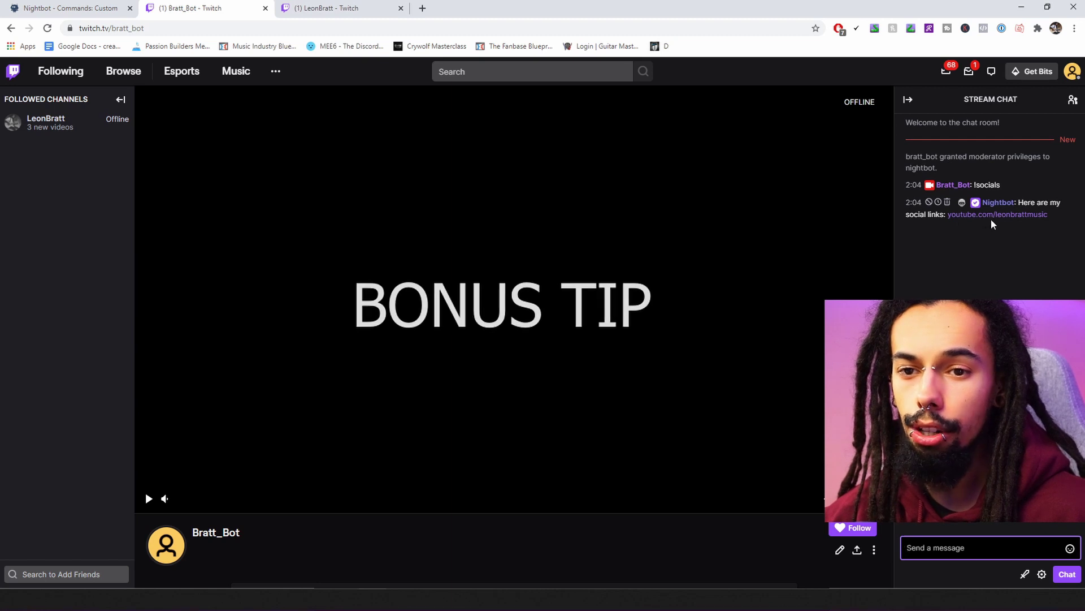
left_click_drag(996, 219, 1016, 219)
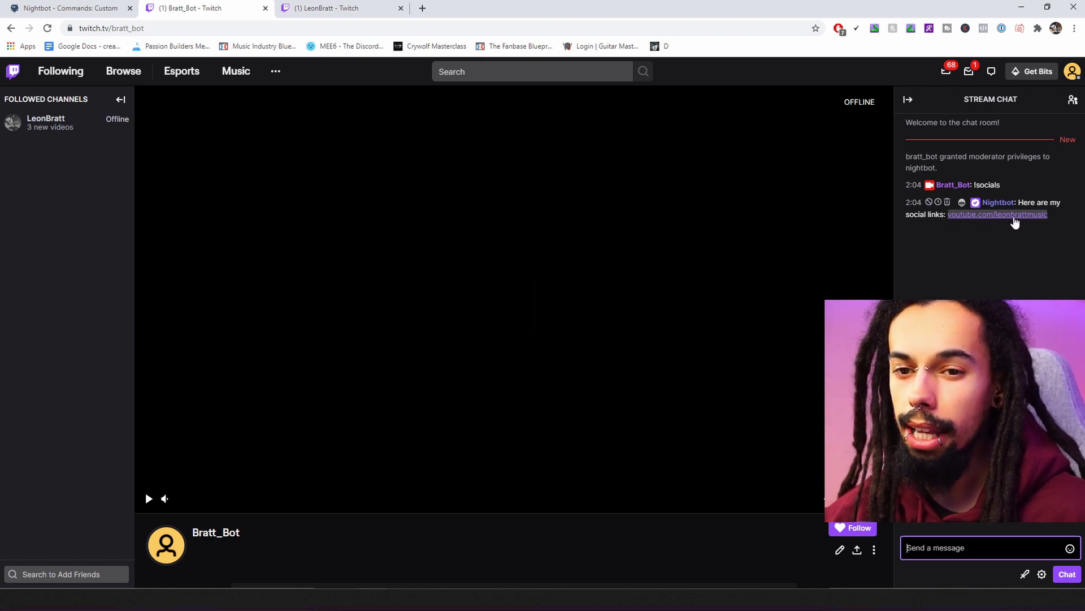
left_click(1053, 215)
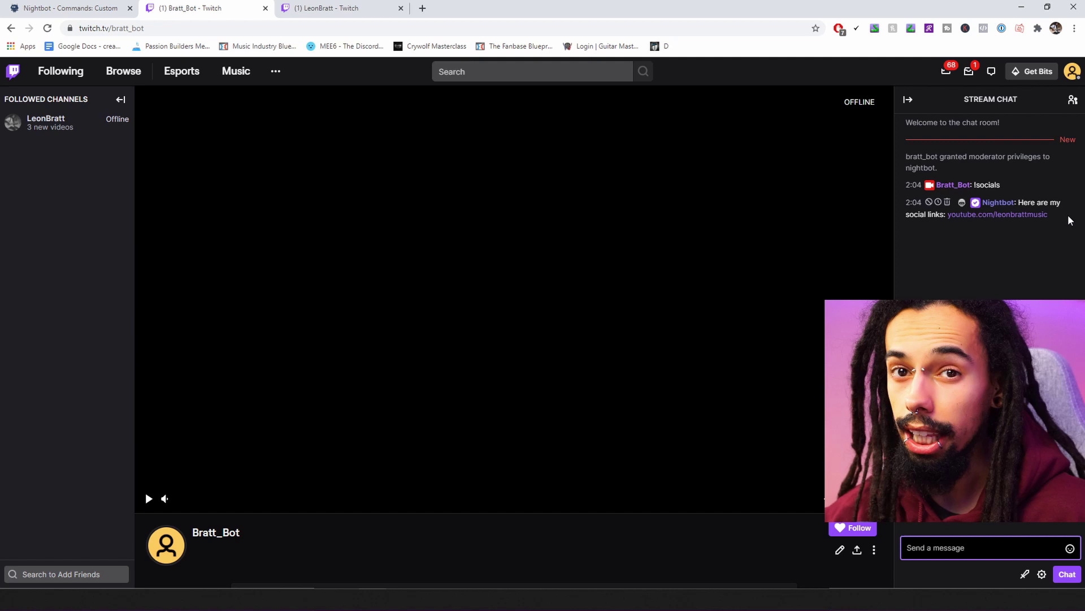
left_click_drag(1036, 220, 1005, 220)
left_click(1005, 215)
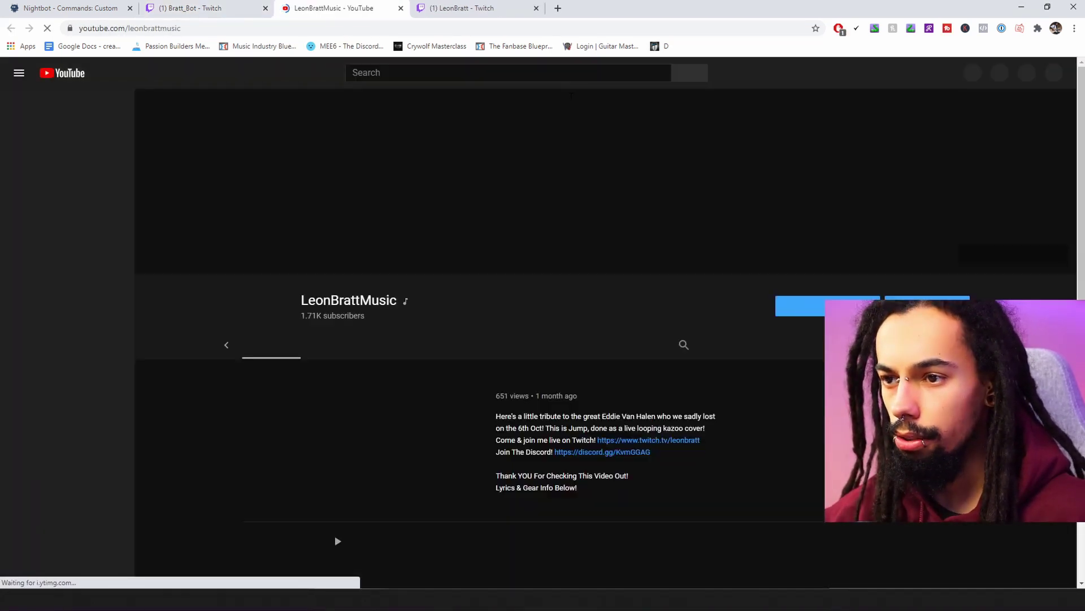
Step: Append ?sub_confirmation=1 to the !socials YouTube link and save the command
key("ctrl+1")
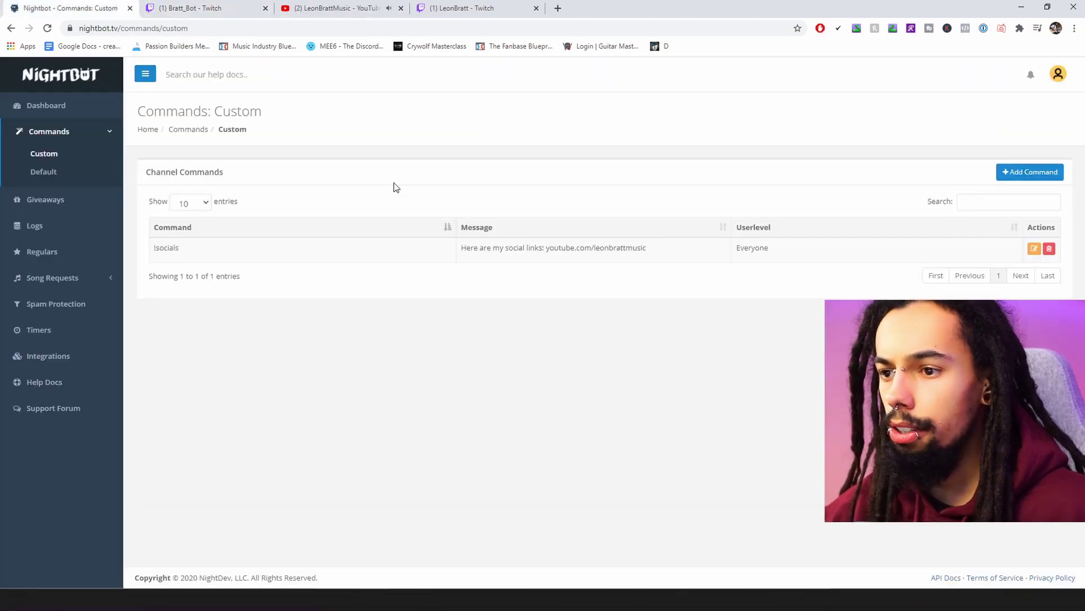
left_click(1035, 250)
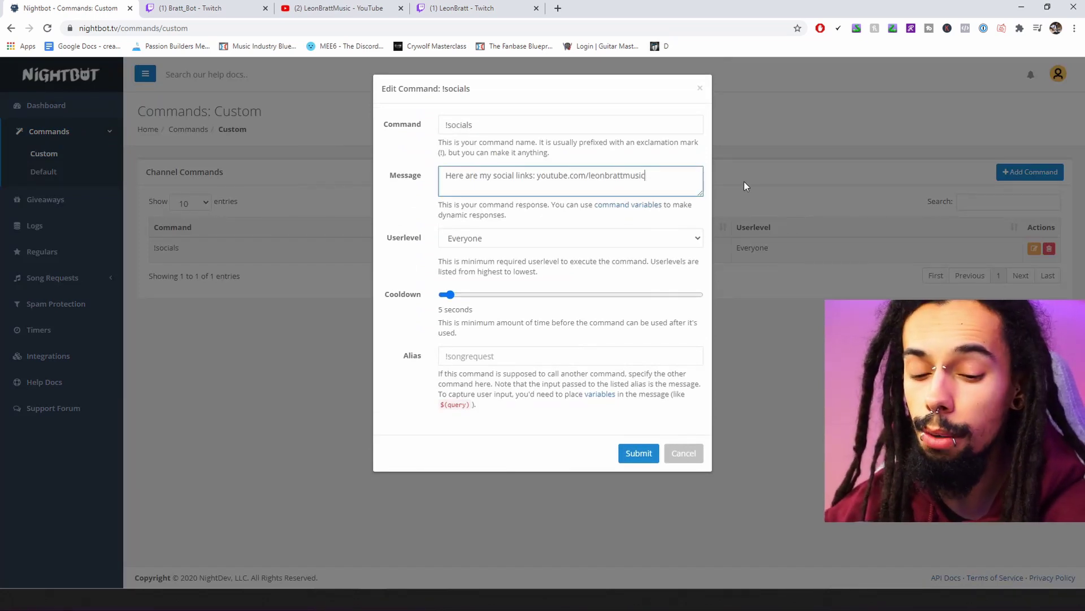
type("?sub")
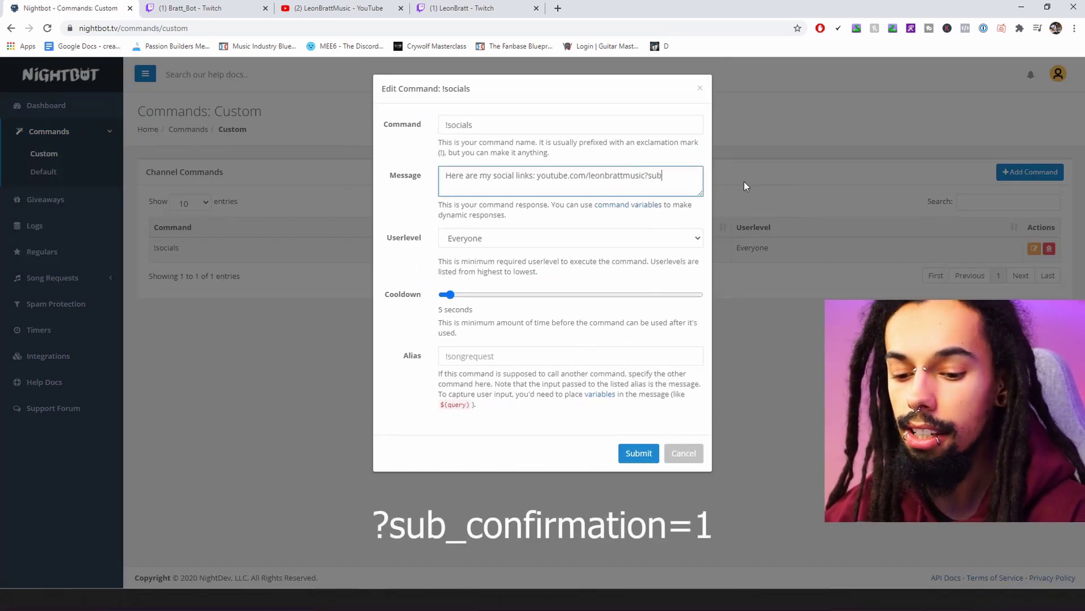
type("_confi")
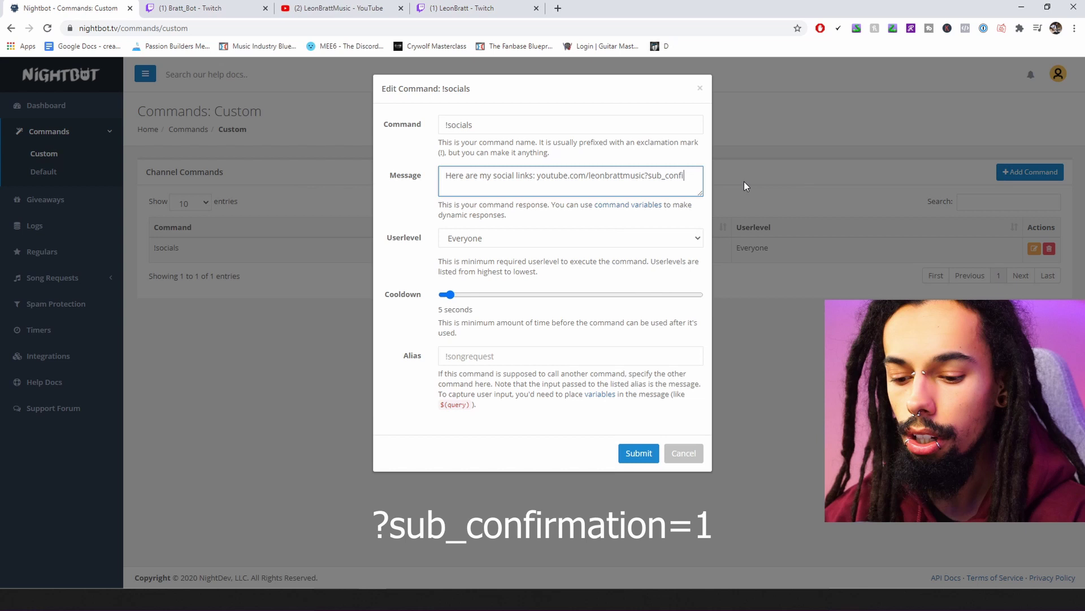
type("rmat")
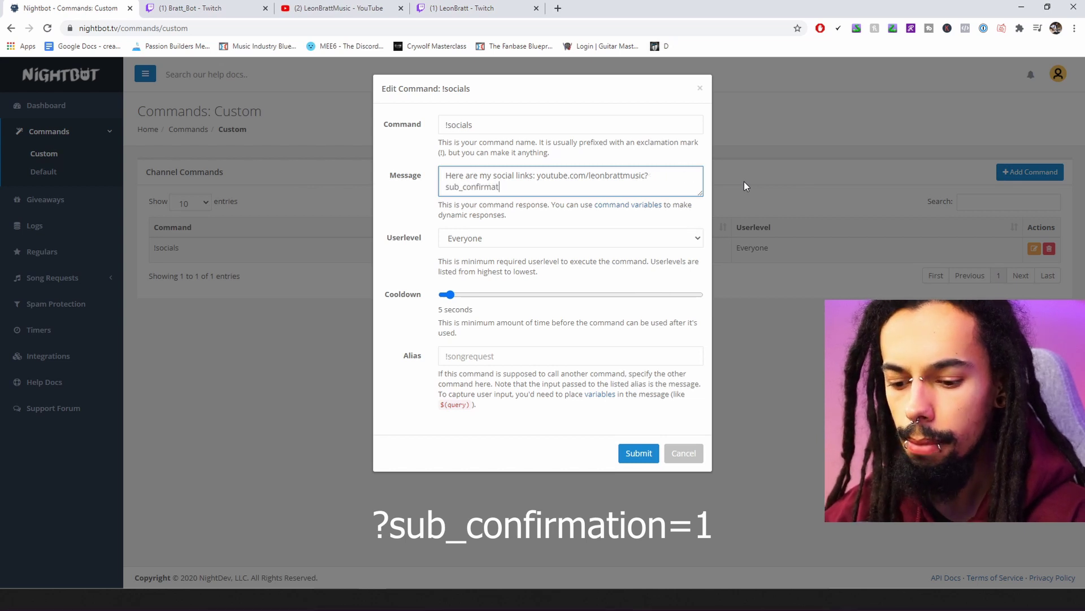
type("ion=")
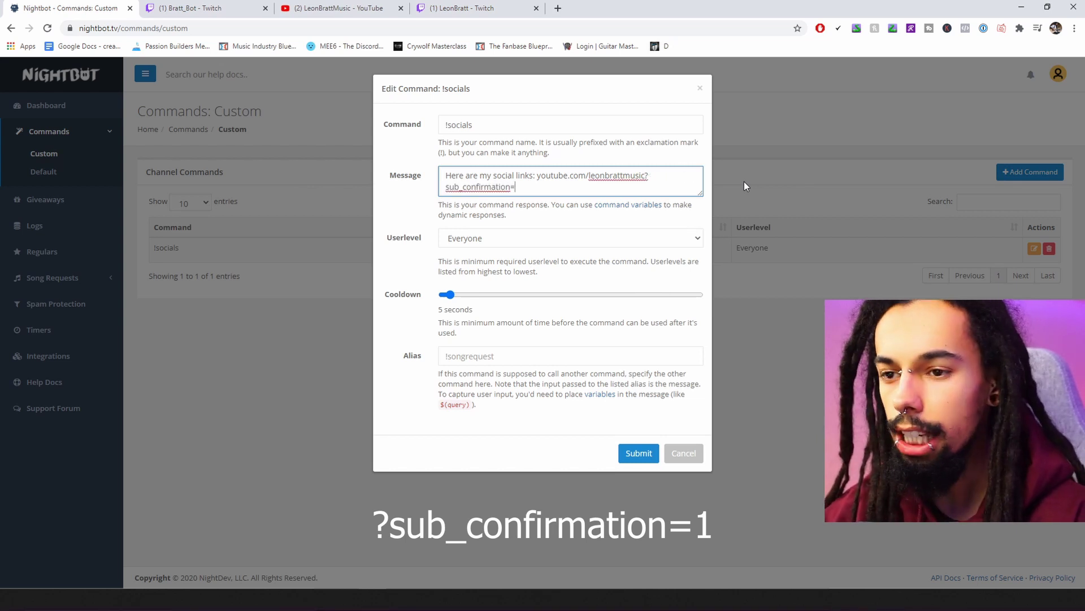
type("1")
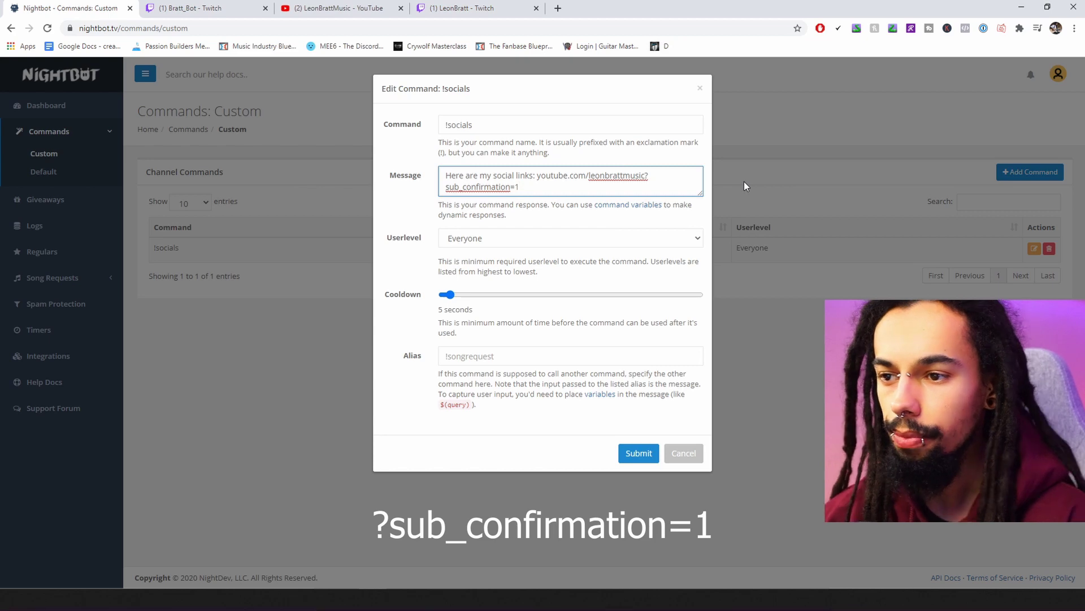
left_click(639, 452)
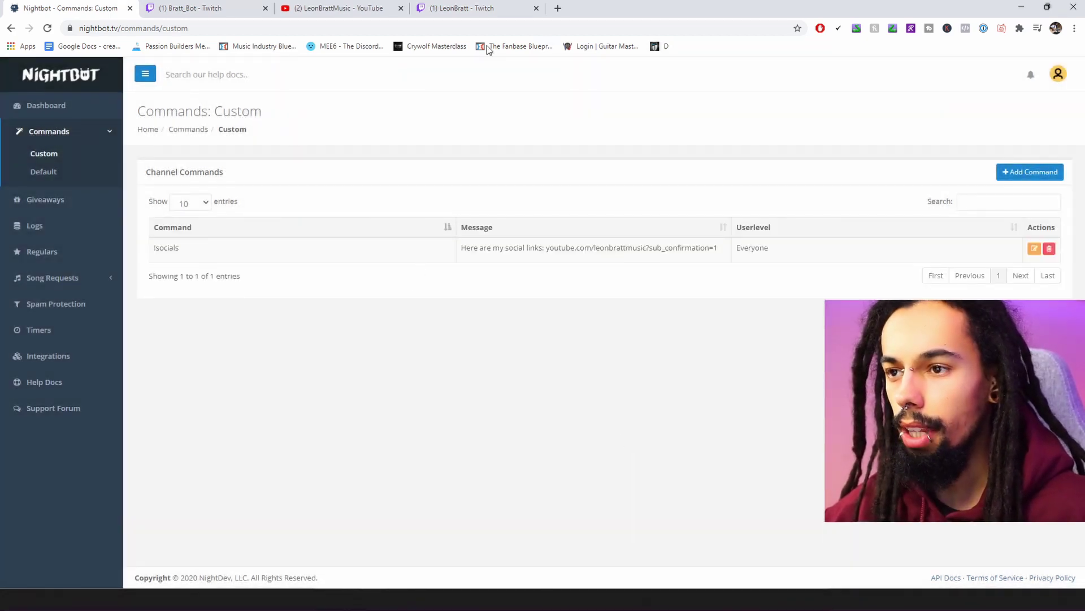
Step: Send !socials in the bot's Twitch chat and open the updated YouTube link from Nightbot's reply
left_click(184, 8)
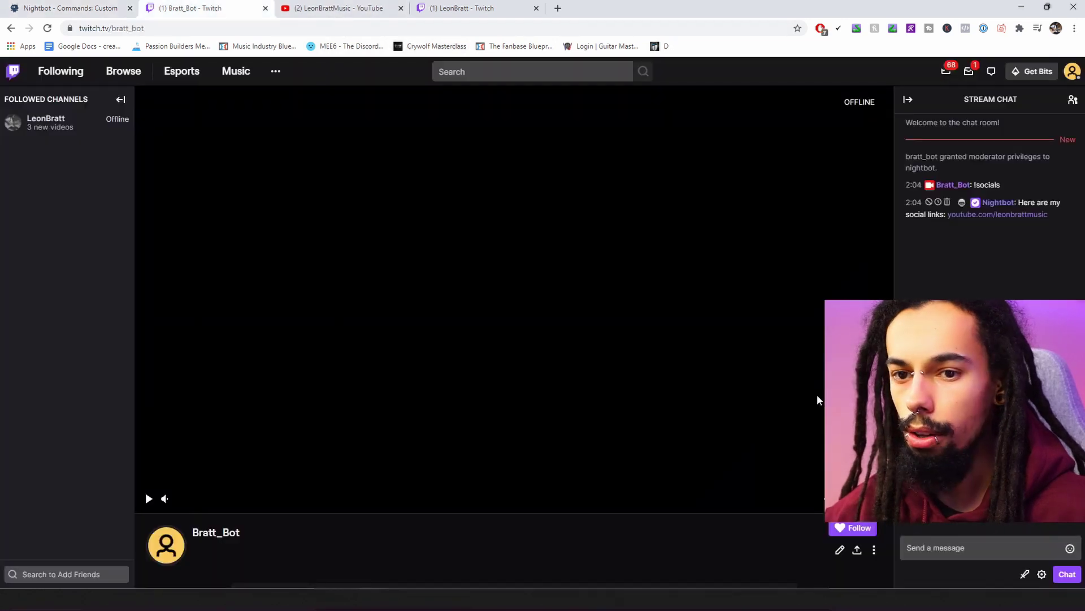
type("!socials")
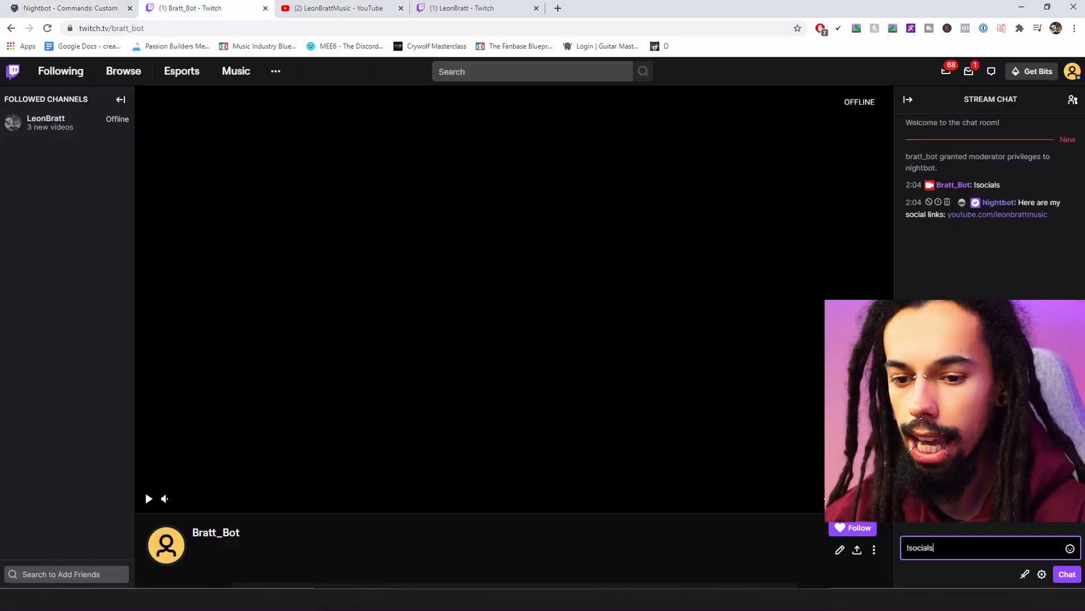
key("Return")
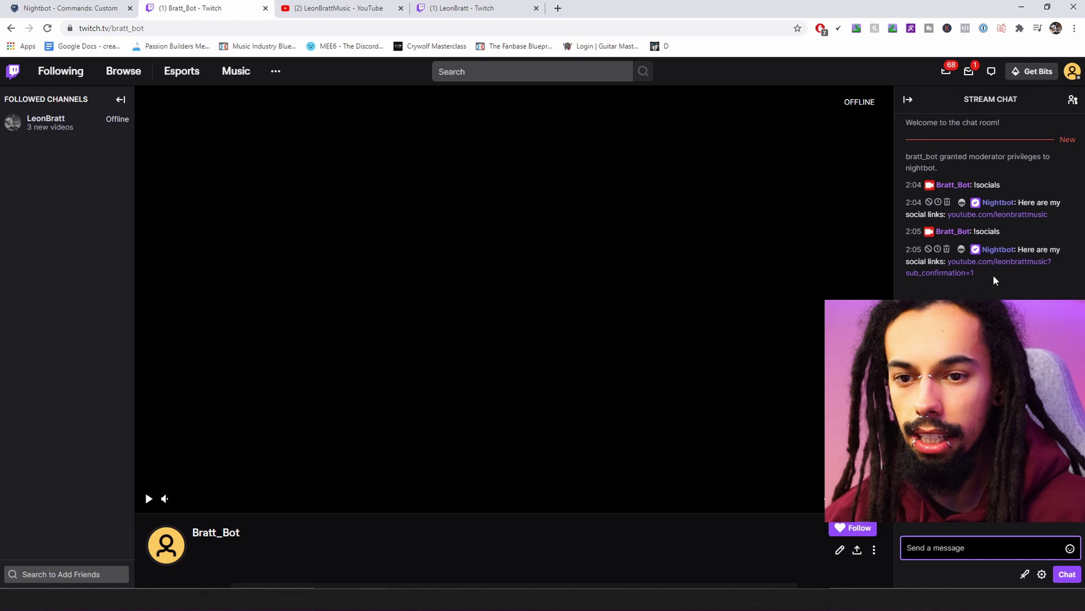
left_click(968, 273)
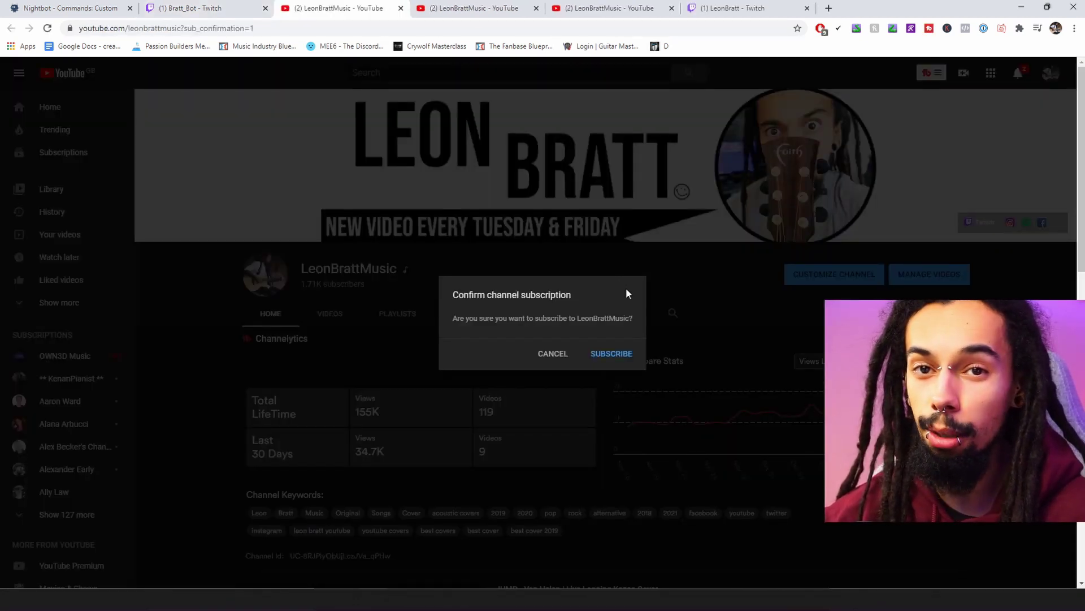
Step: Check the YouTube 'Confirm channel subscription' prompt, then return to the Twitch chat
left_click_drag(453, 296, 583, 300)
left_click(574, 297)
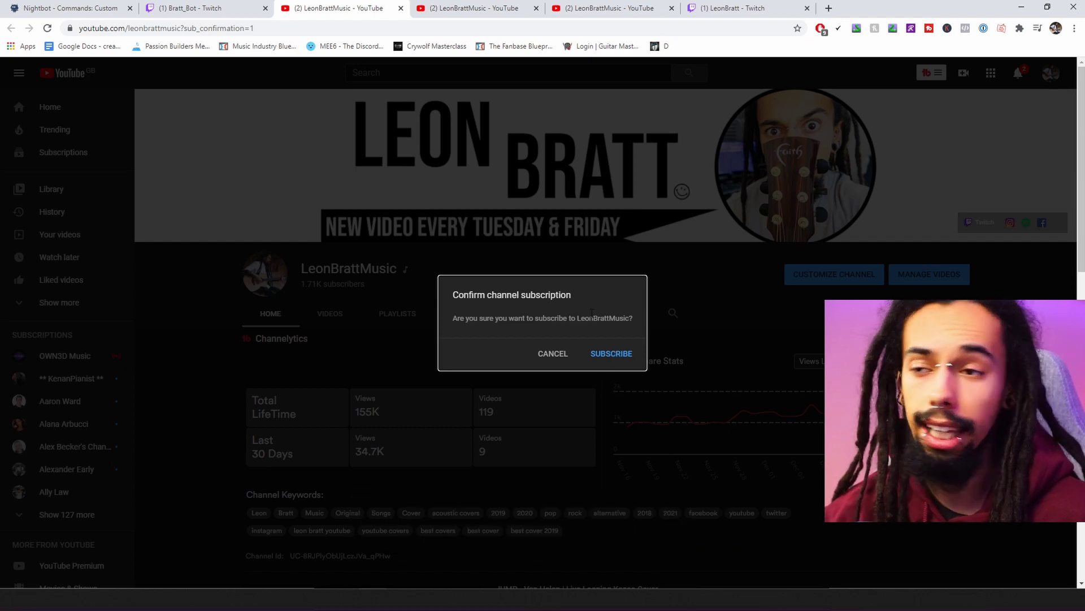
key("ctrl+shift+Tab")
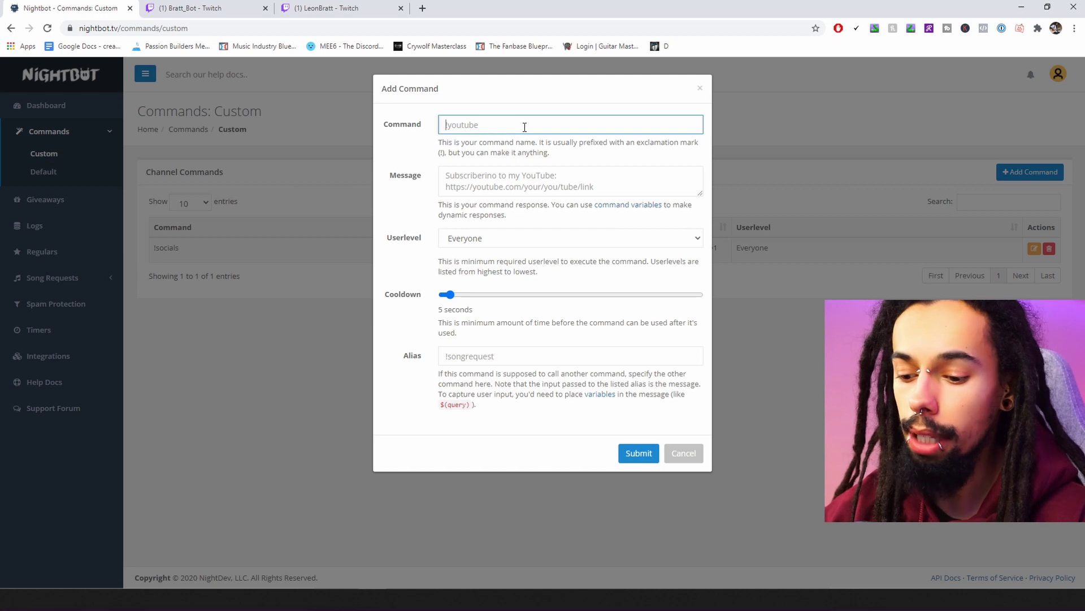
Step: Finish the !donate reply 'You can donate here: "YOUR DONATION LINK"' and submit the command
type("!donate")
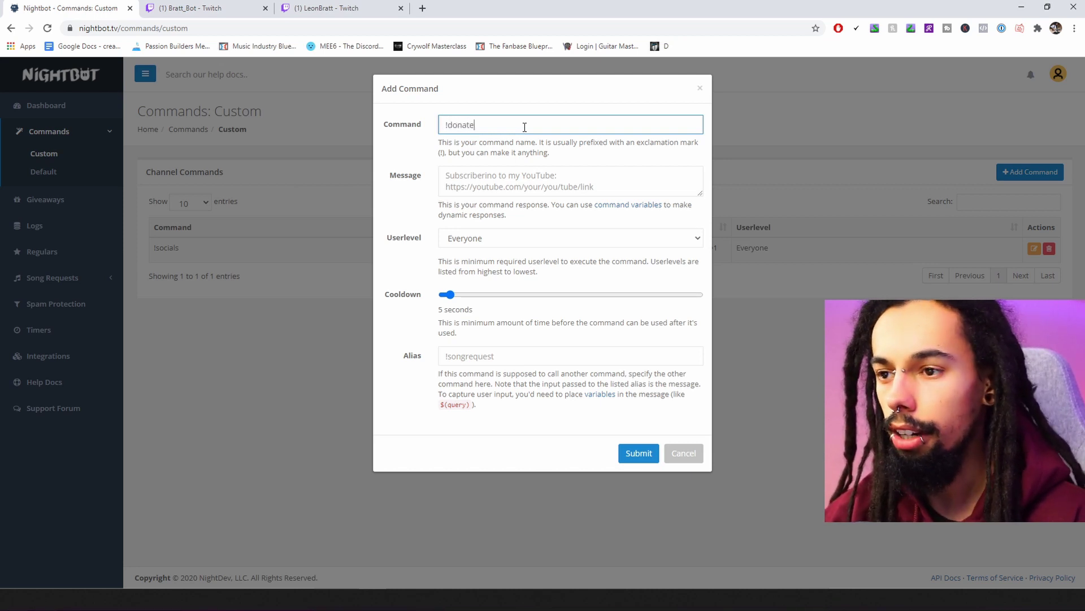
left_click(510, 178)
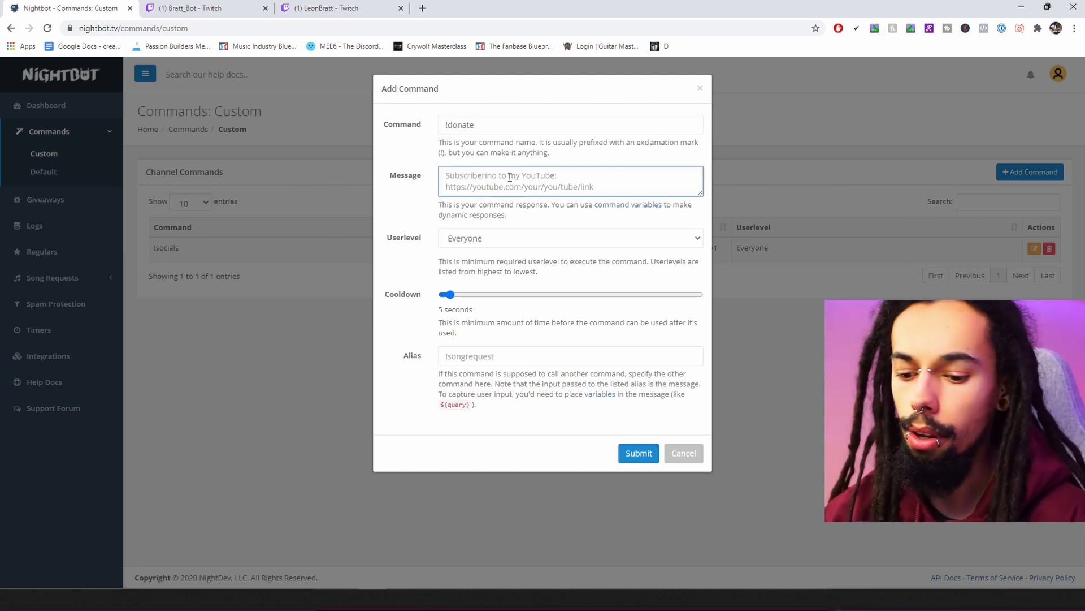
type("YOUR DONATION")
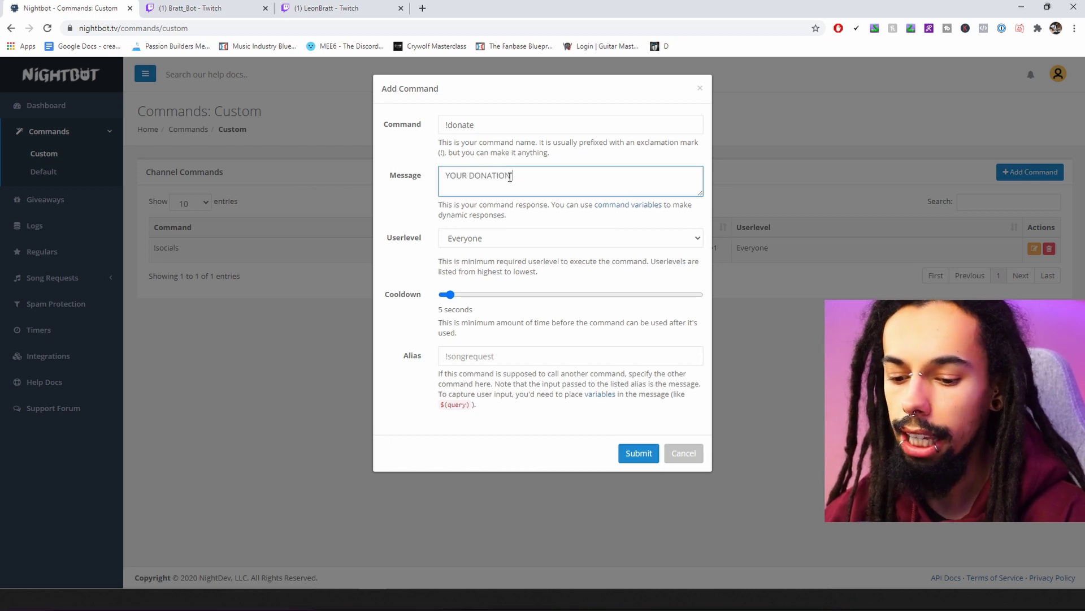
type(" LINK")
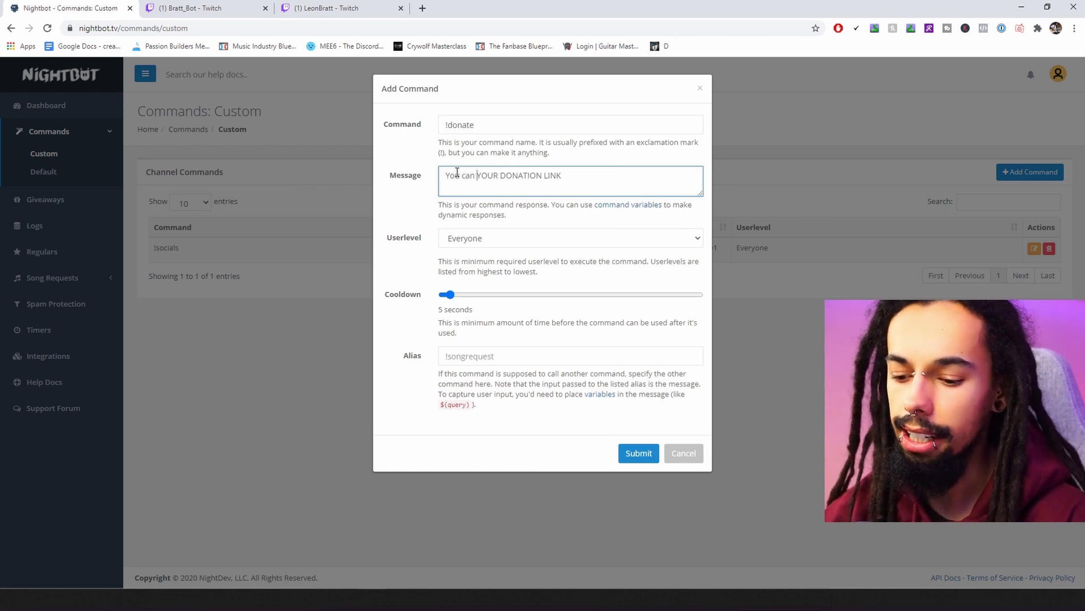
type("You can donate here: ")
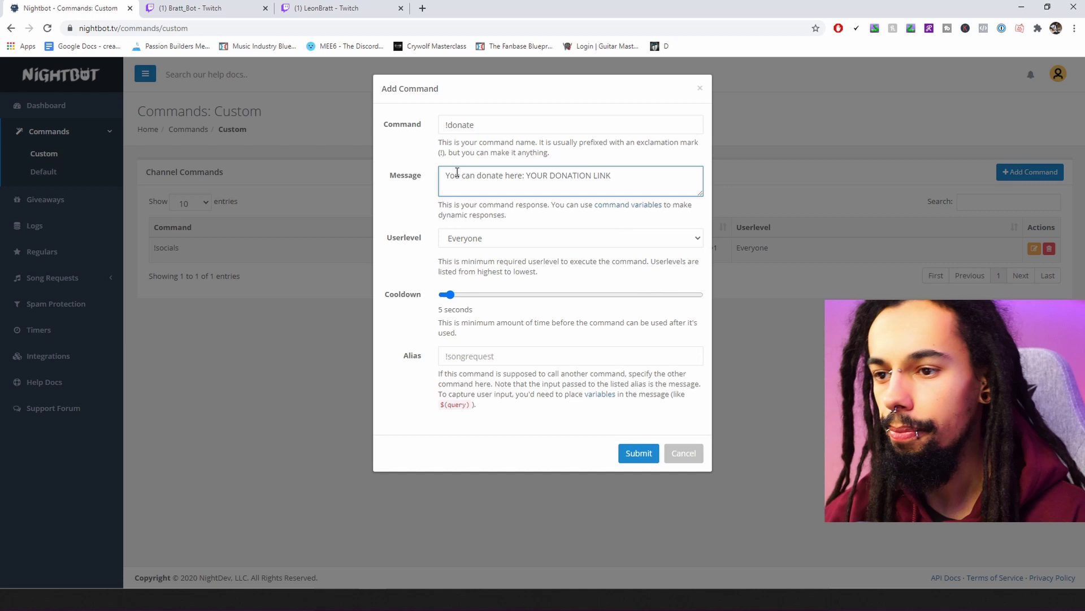
type("\"")
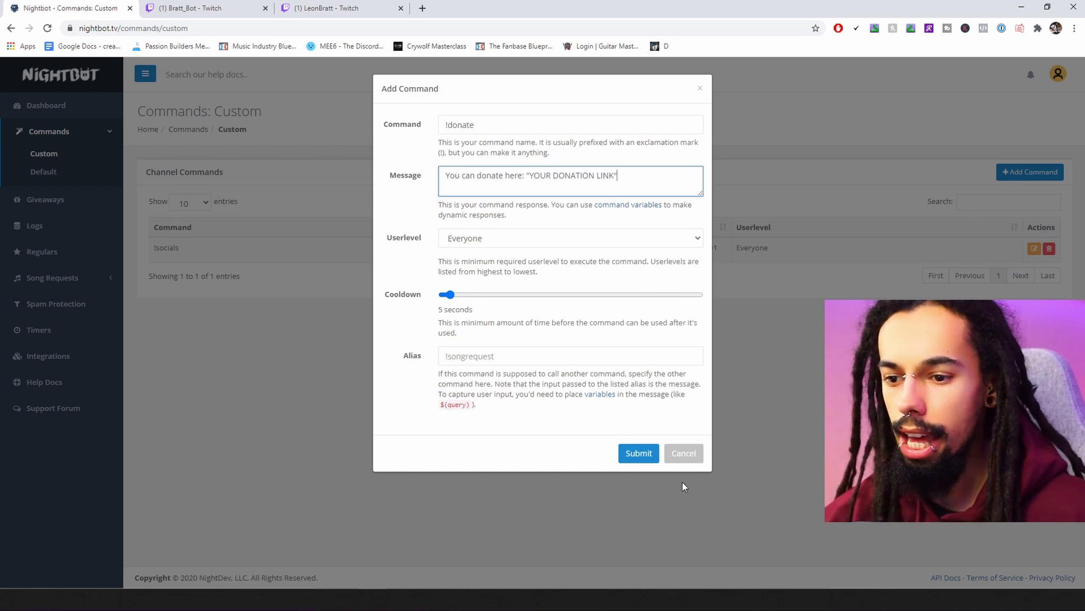
left_click(645, 452)
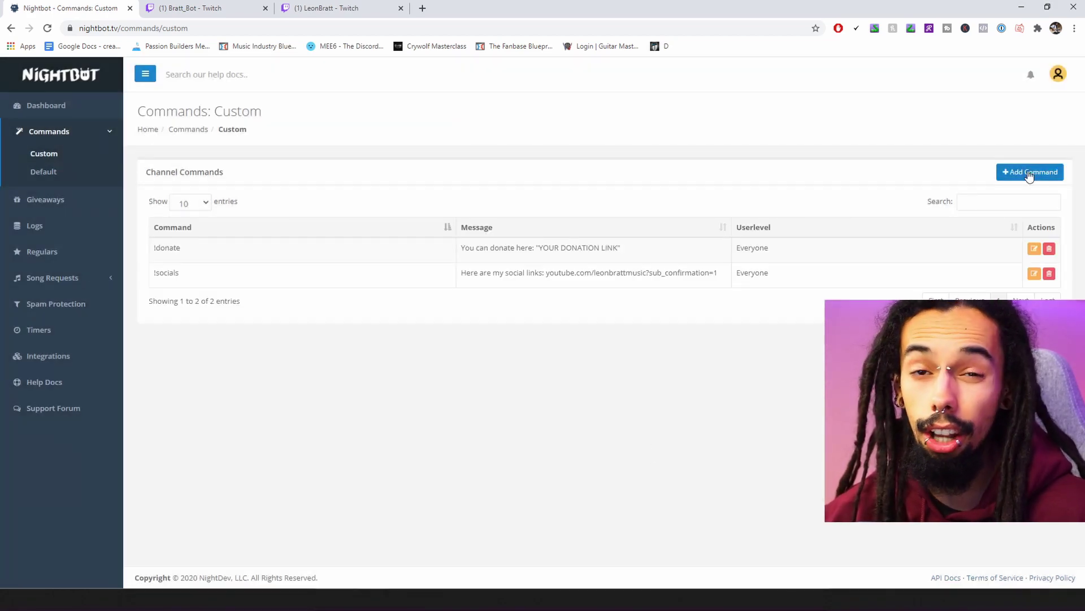
Step: Draft a !so command with the pasted shoutout message, restricted to the Moderator userlevel
left_click(1029, 176)
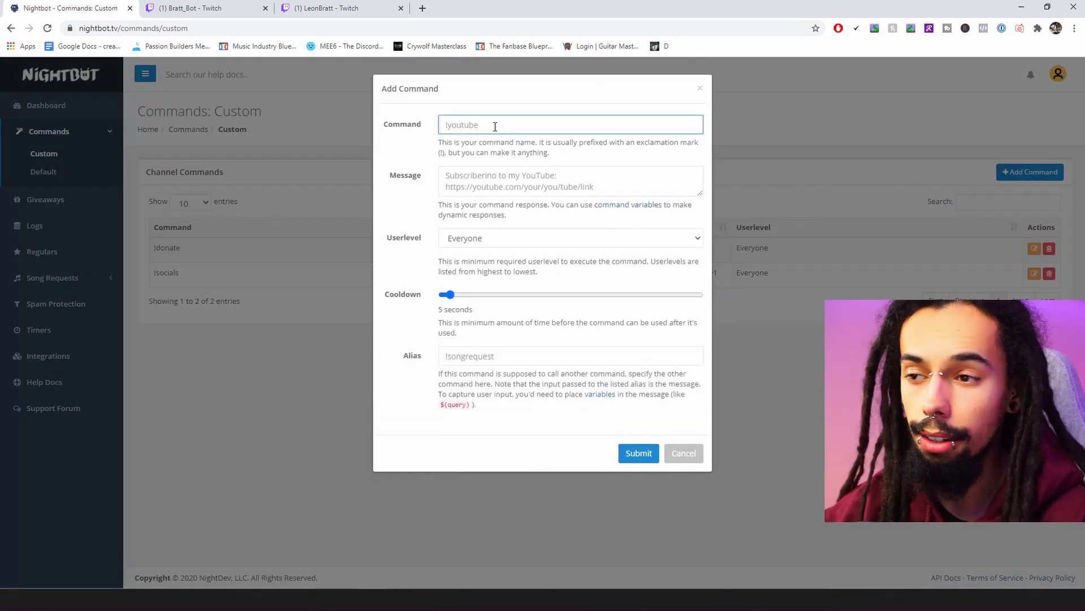
type("!so")
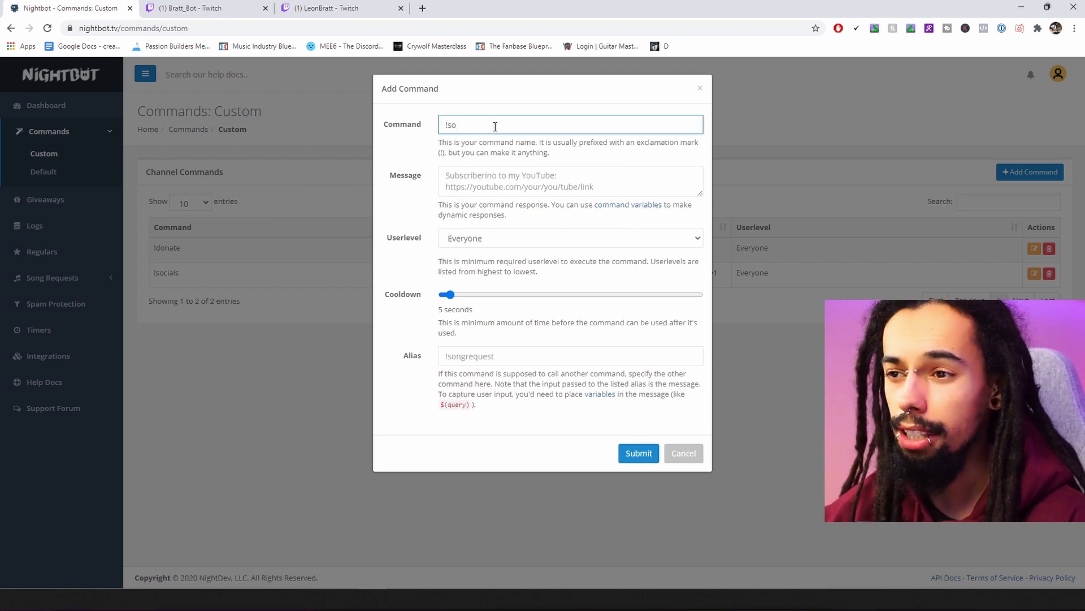
left_click(476, 175)
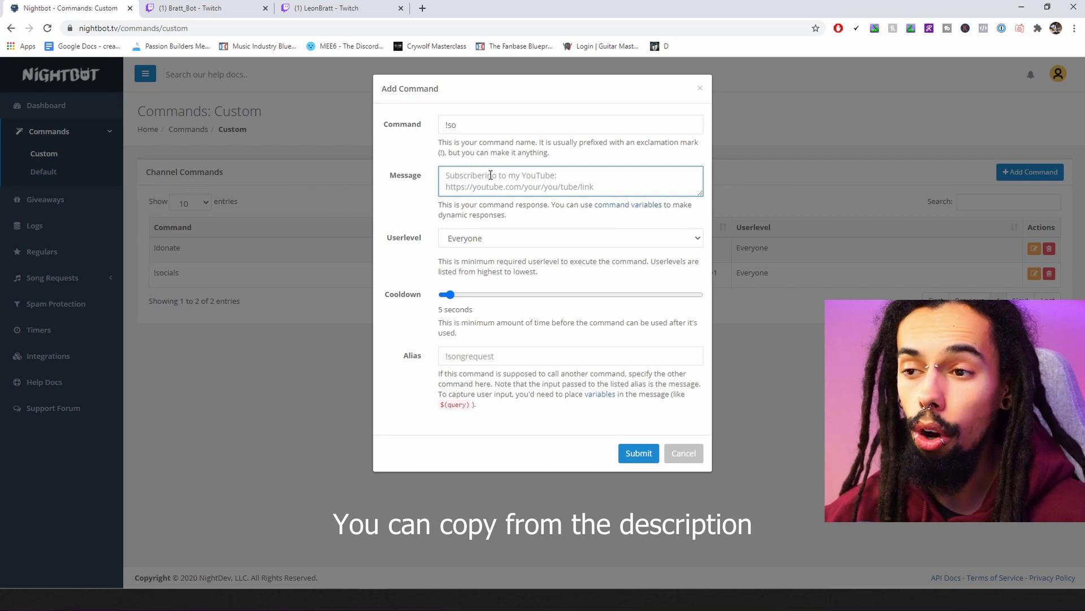
key("alt+Tab")
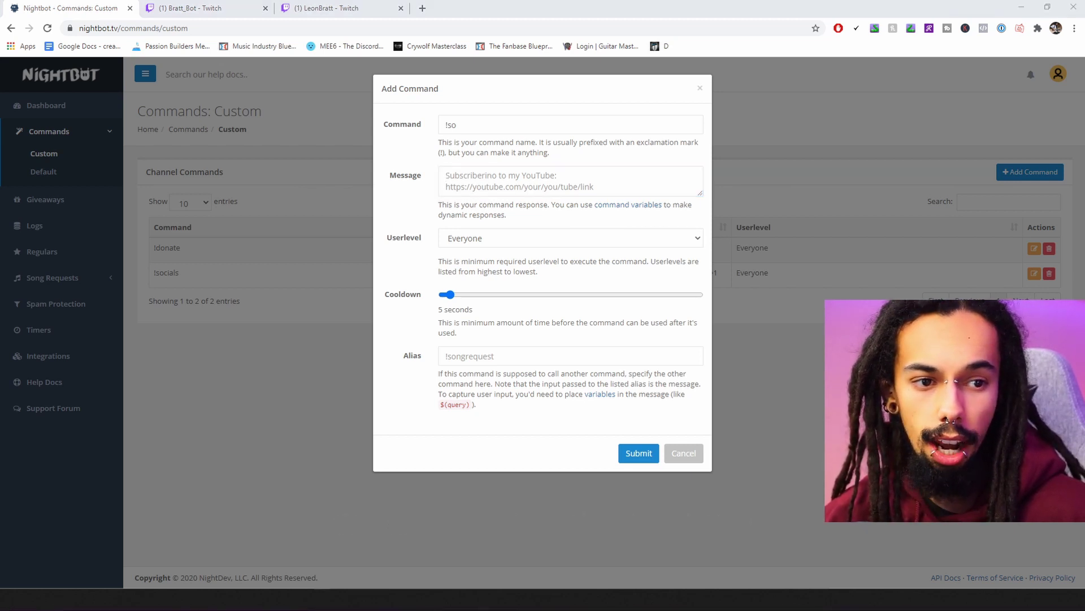
left_click(514, 181)
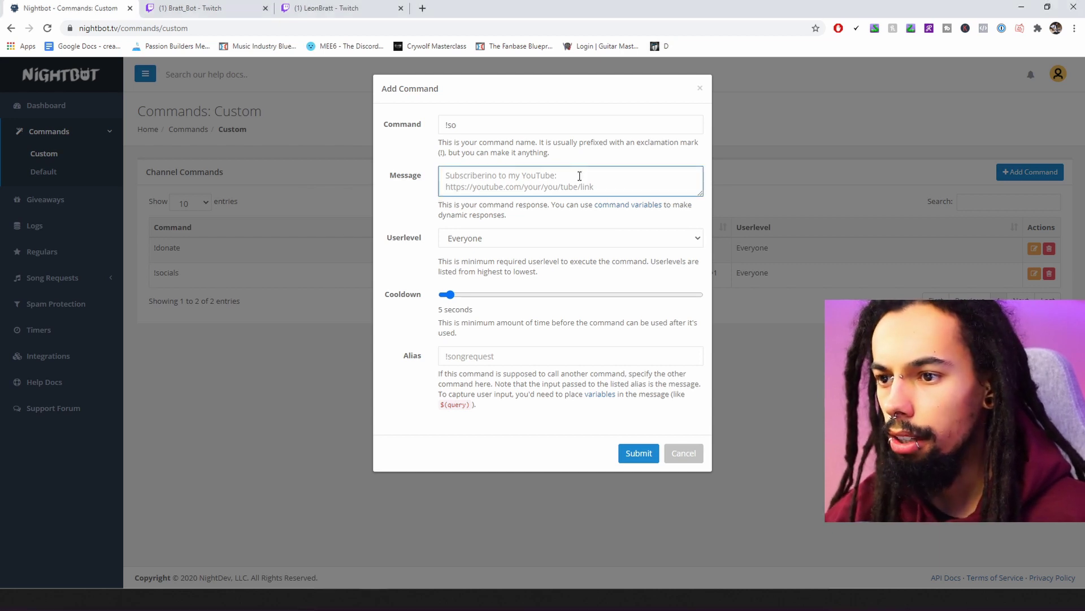
key("ctrl+v")
scroll(509, 180, "down", 3)
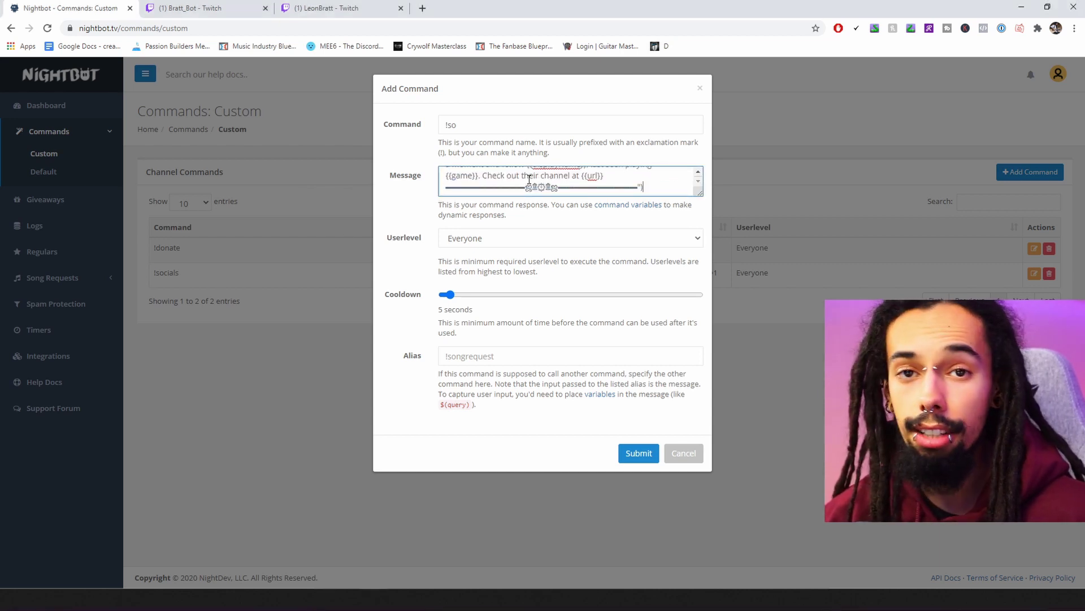
scroll(529, 180, "up", 3)
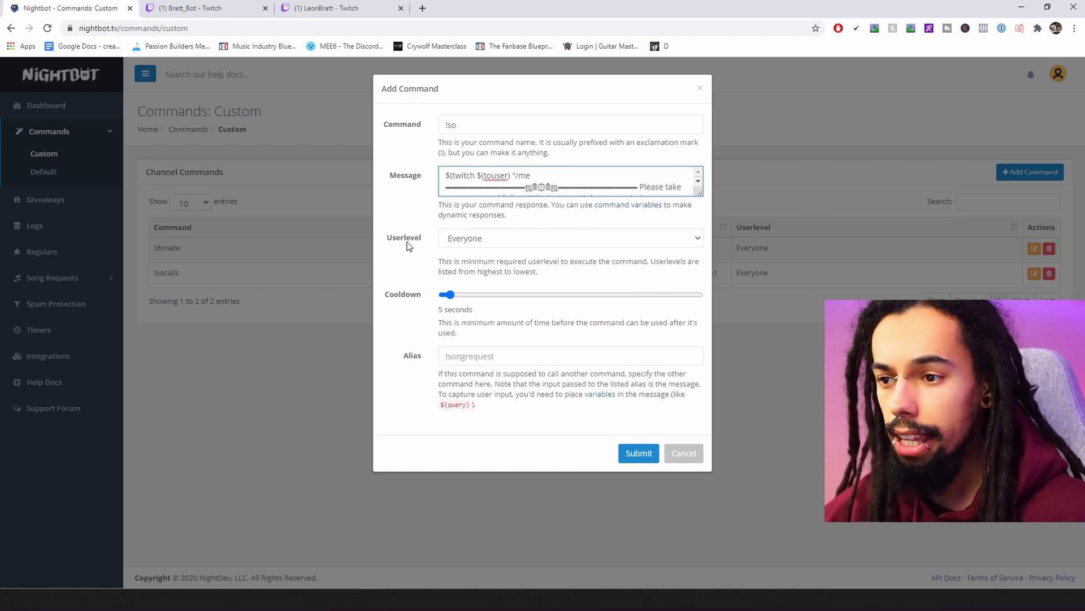
left_click(687, 240)
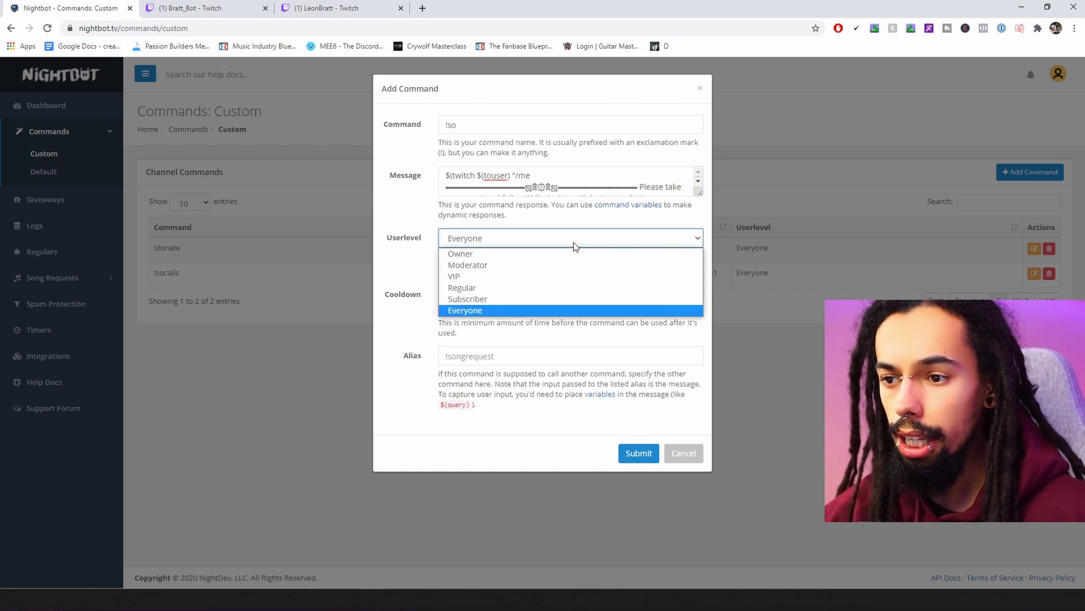
left_click(467, 265)
Step: Save the moderator-only !so command and test it with a shoutout to a first channel
left_click(639, 452)
key("ctrl+Tab")
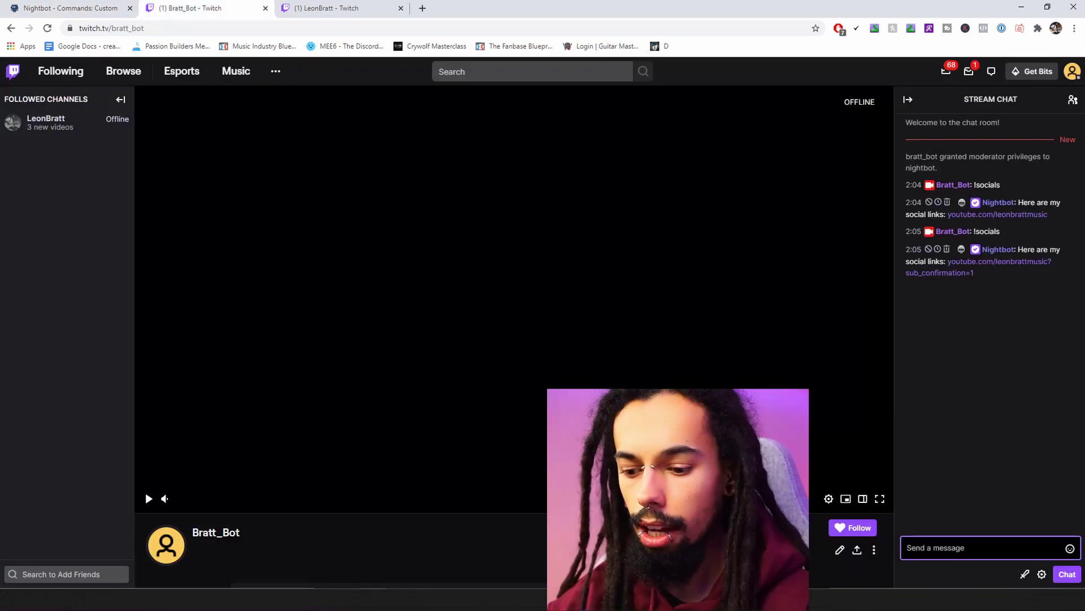
type("!so ")
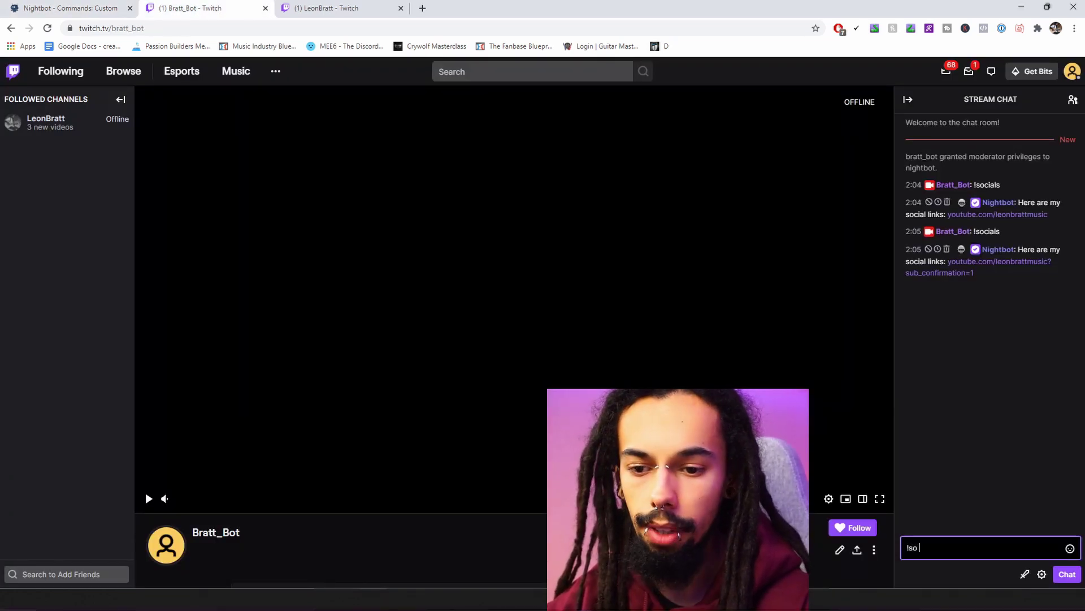
type("@leon")
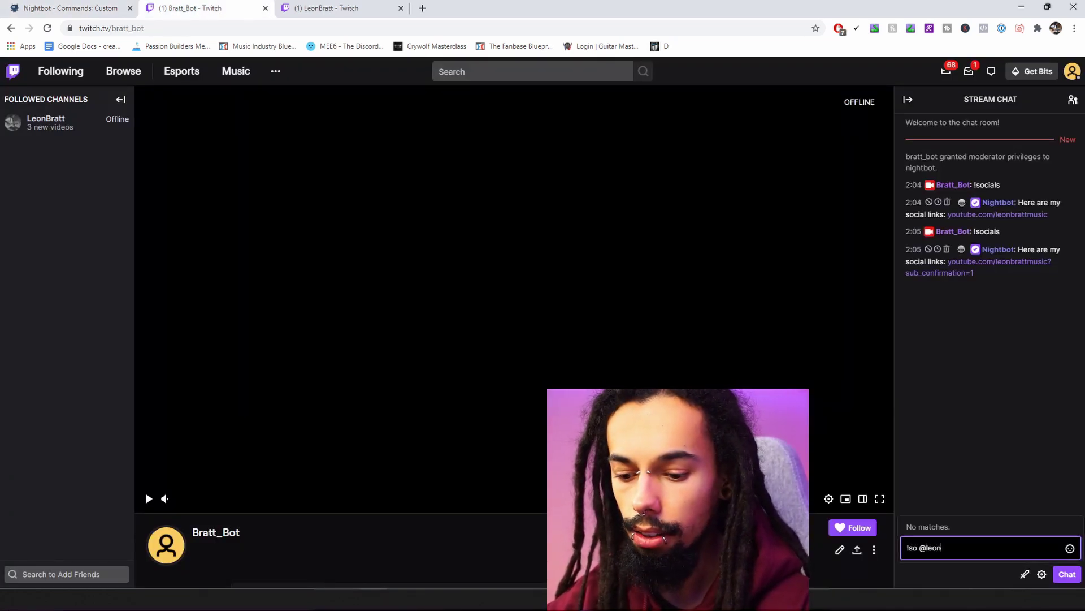
type("bratt")
key("Return")
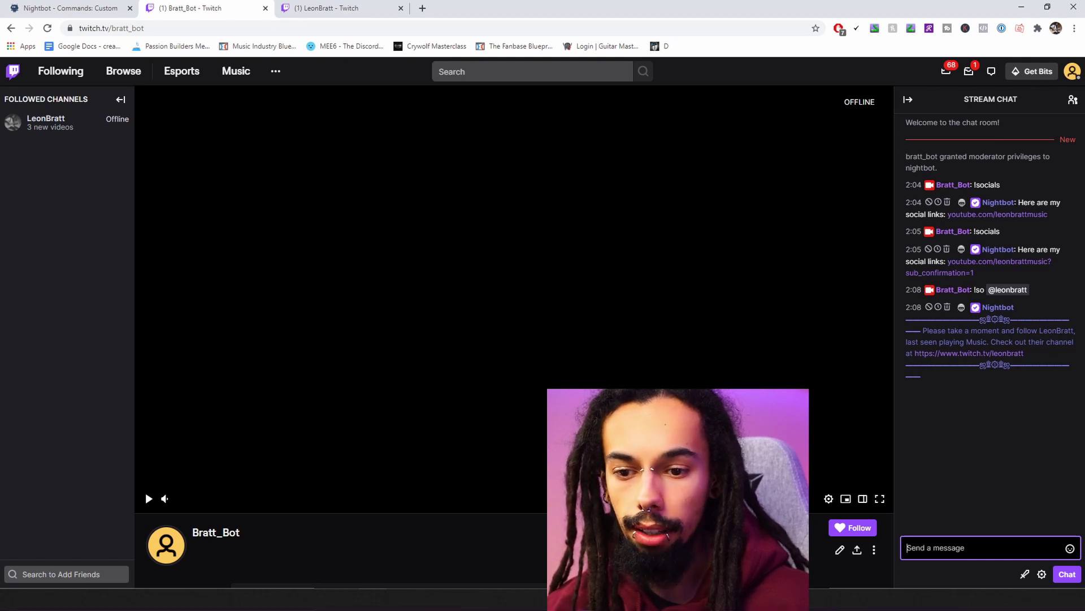
Step: Test !so on a second channel, then return to the Nightbot command list
left_click(972, 396)
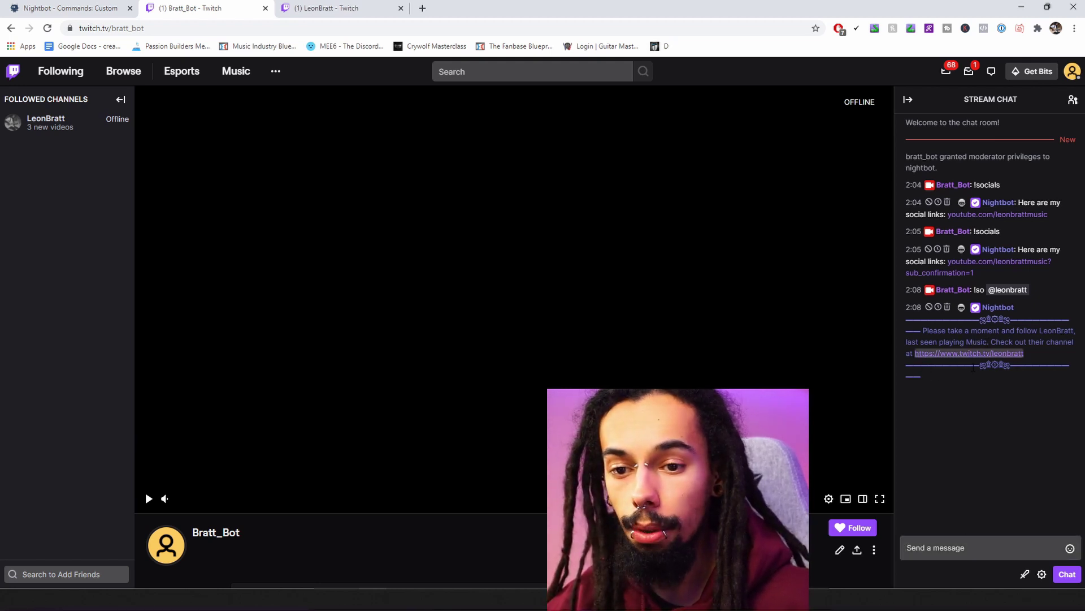
left_click(961, 547)
type("!")
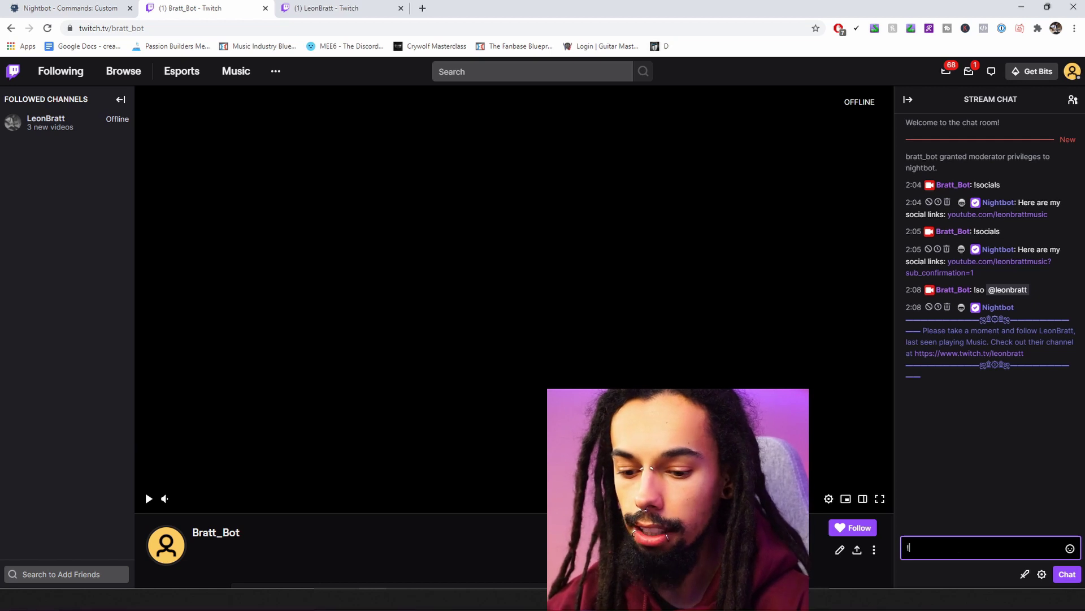
type("so @kittenit")
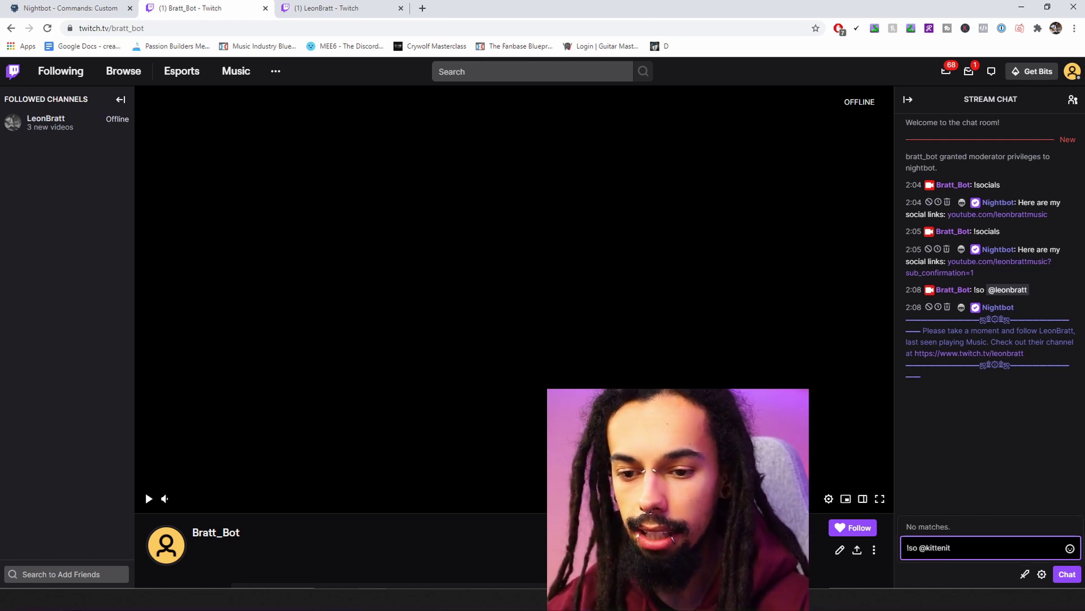
key("Return")
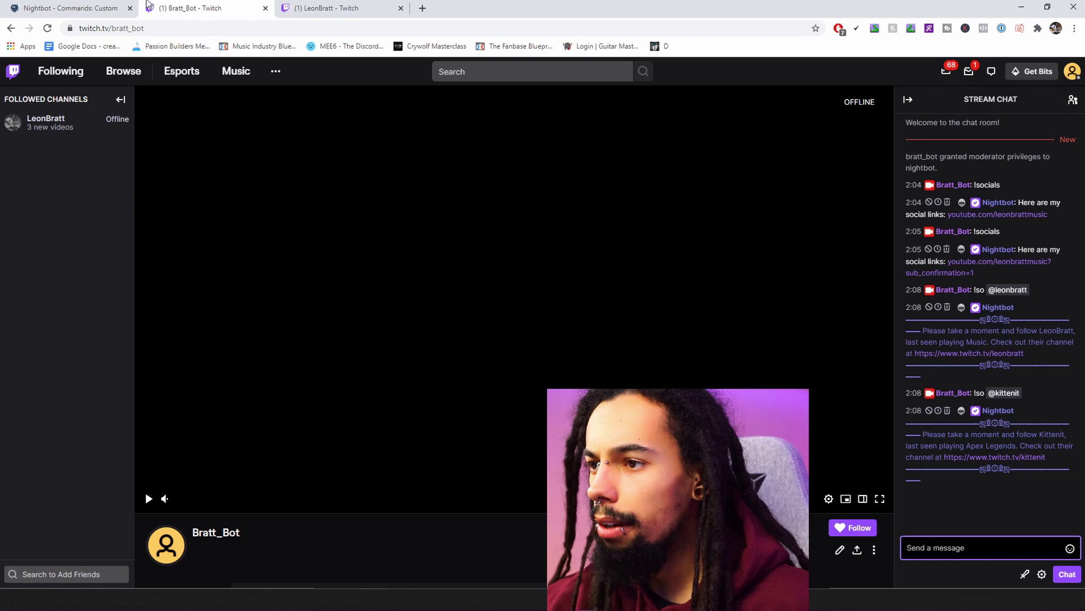
left_click(68, 8)
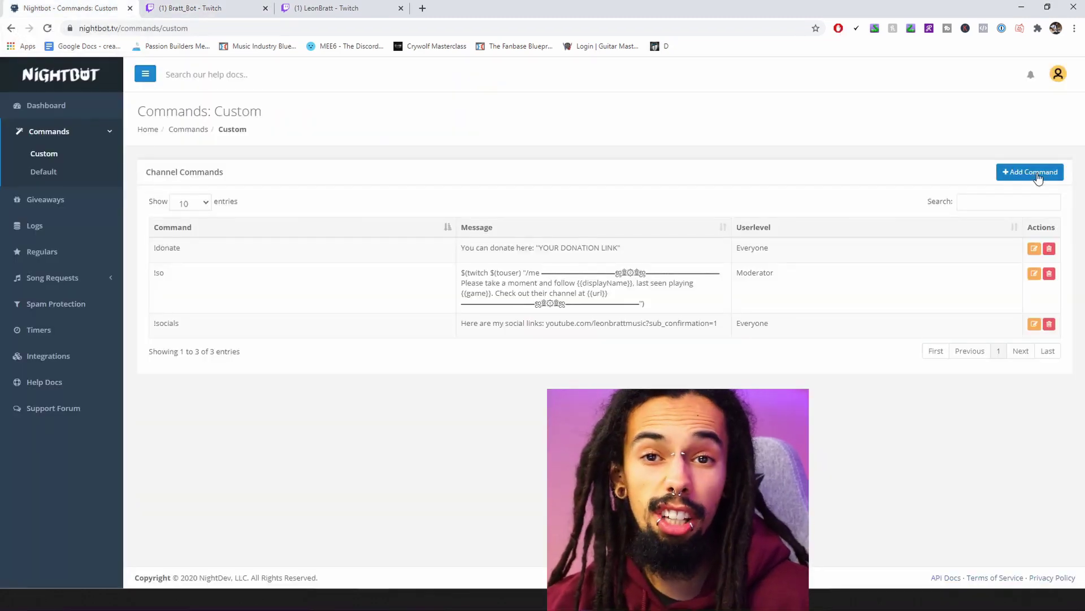
Step: Add a !followers command with the pasted follower-count reply message
left_click(1037, 173)
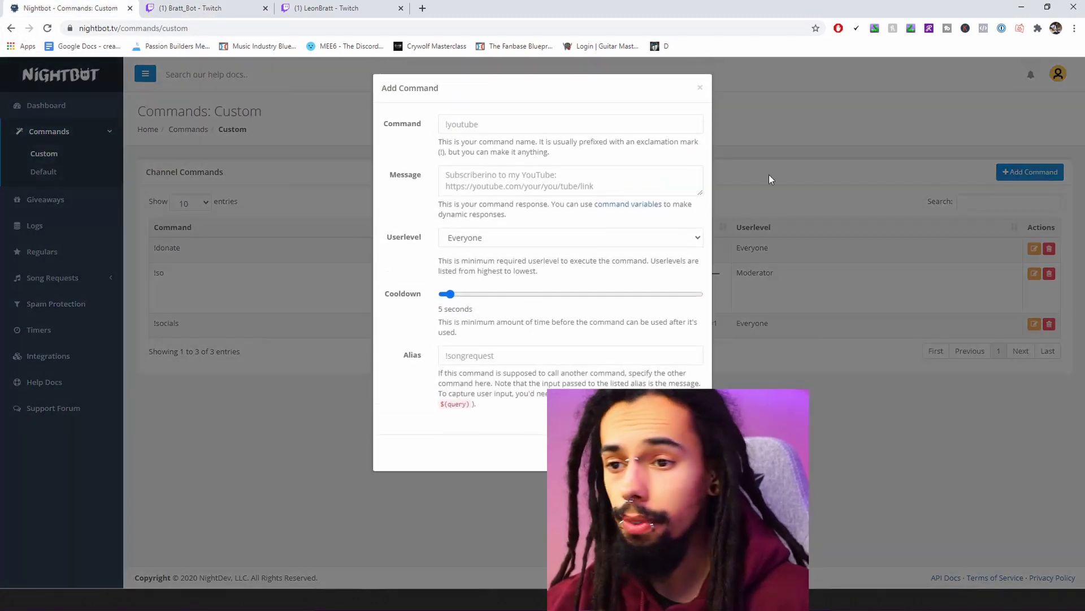
left_click(521, 129)
type("!followers")
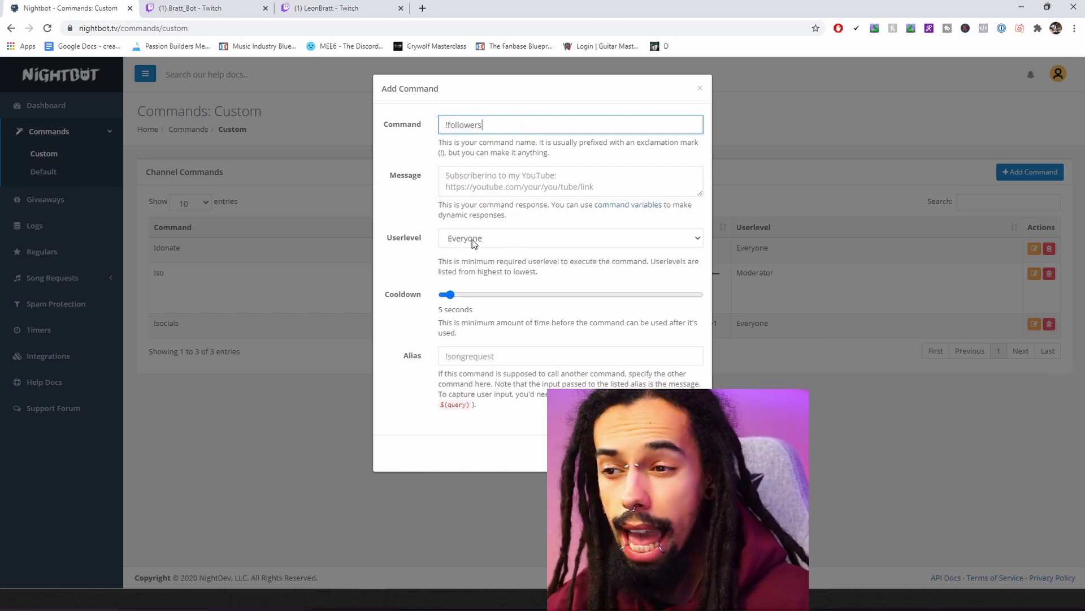
key("alt+Tab")
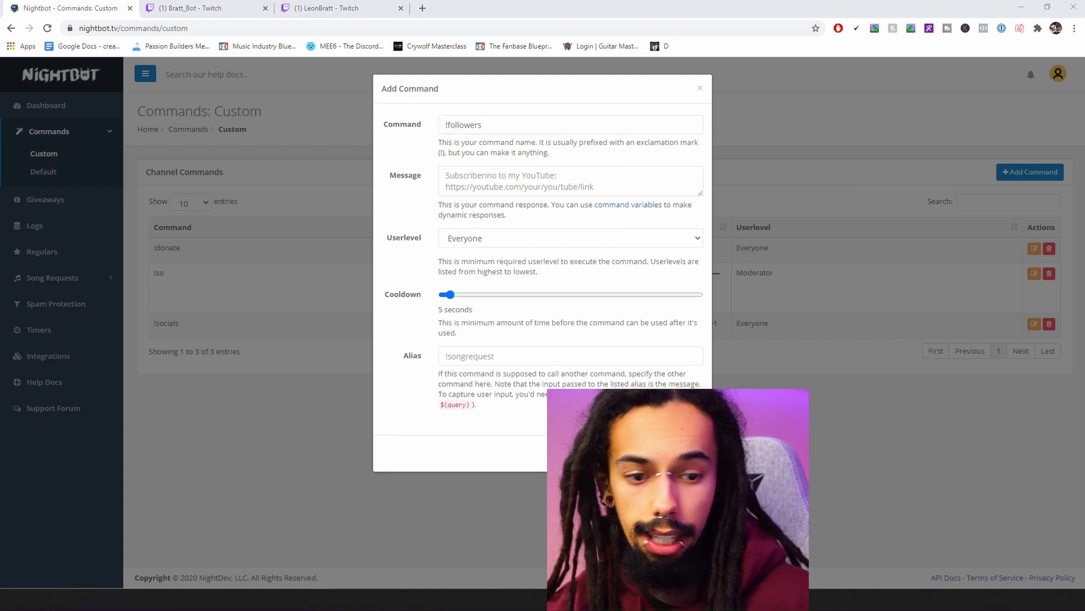
left_click(575, 180)
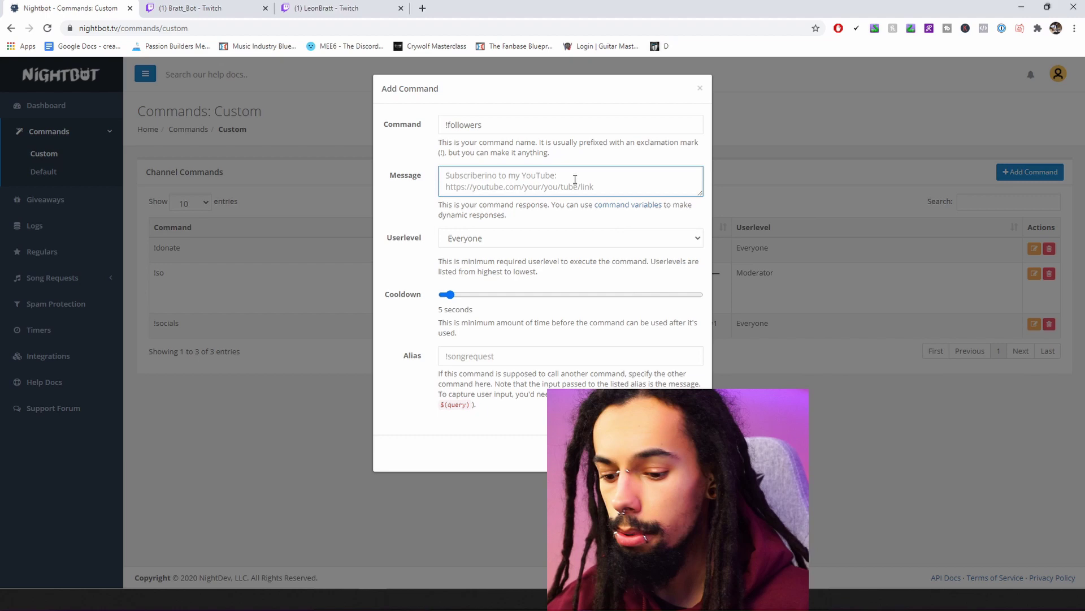
type("$(twitch $(channel) \"{{displayName}} has {{followers}} followers\")")
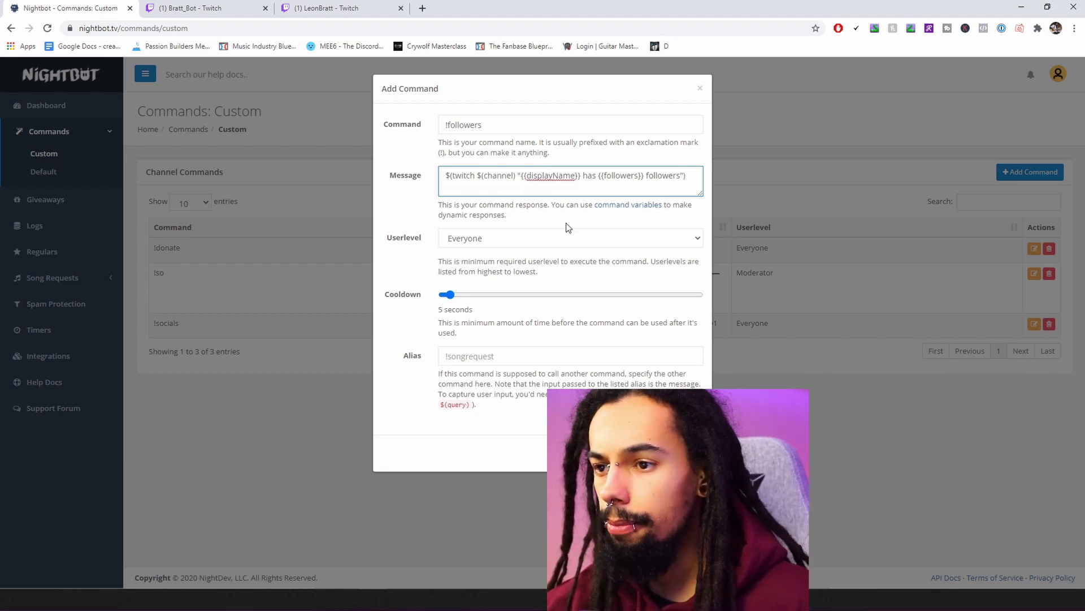
Step: Save !followers and check its chat reply reporting 0 followers
left_click(682, 452)
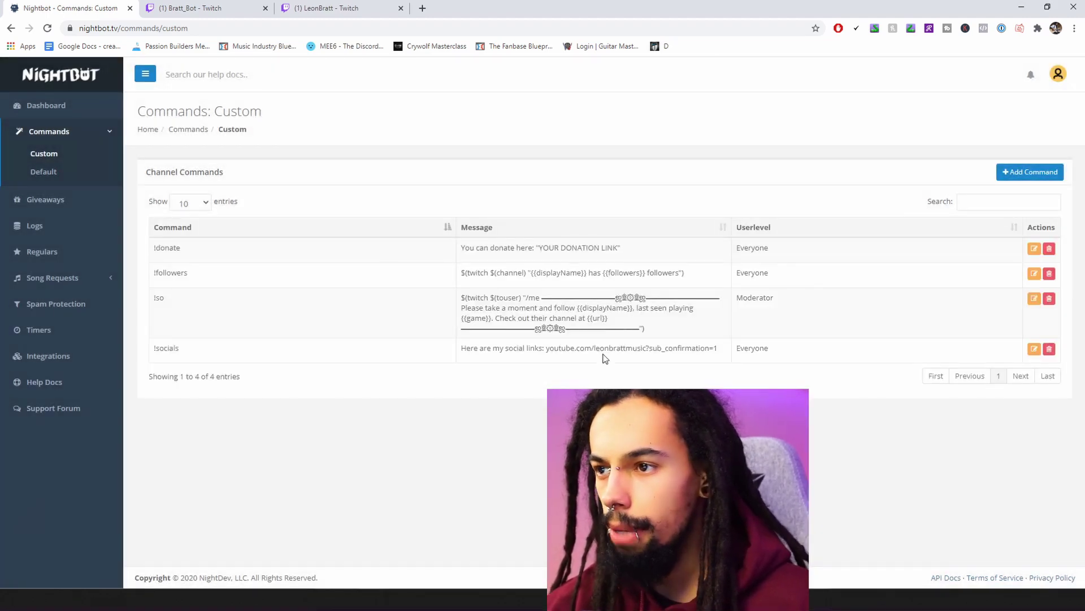
left_click(207, 12)
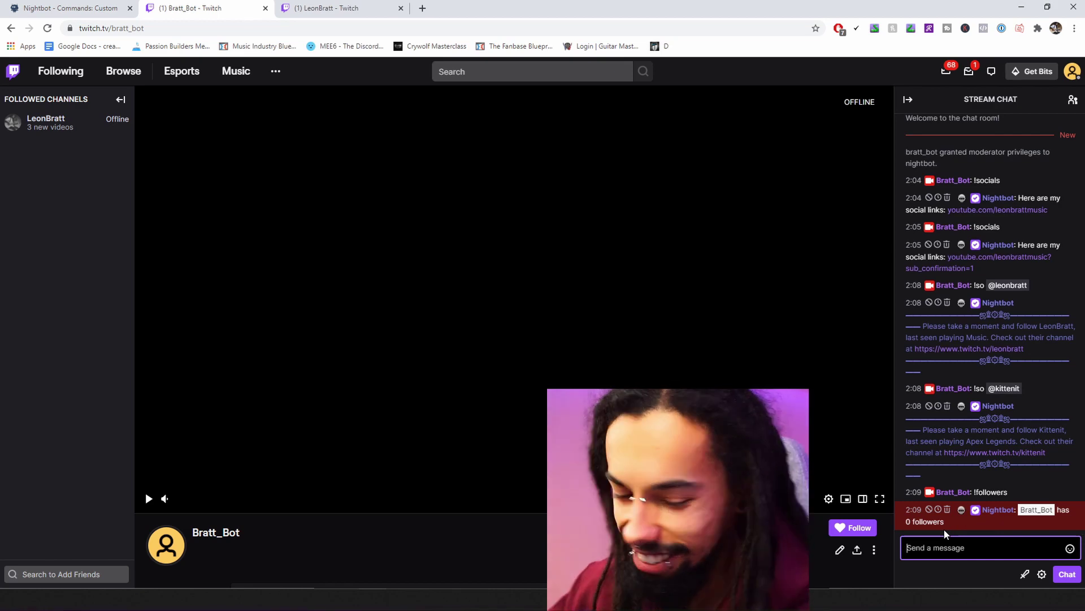
key("ctrl+shift+Tab")
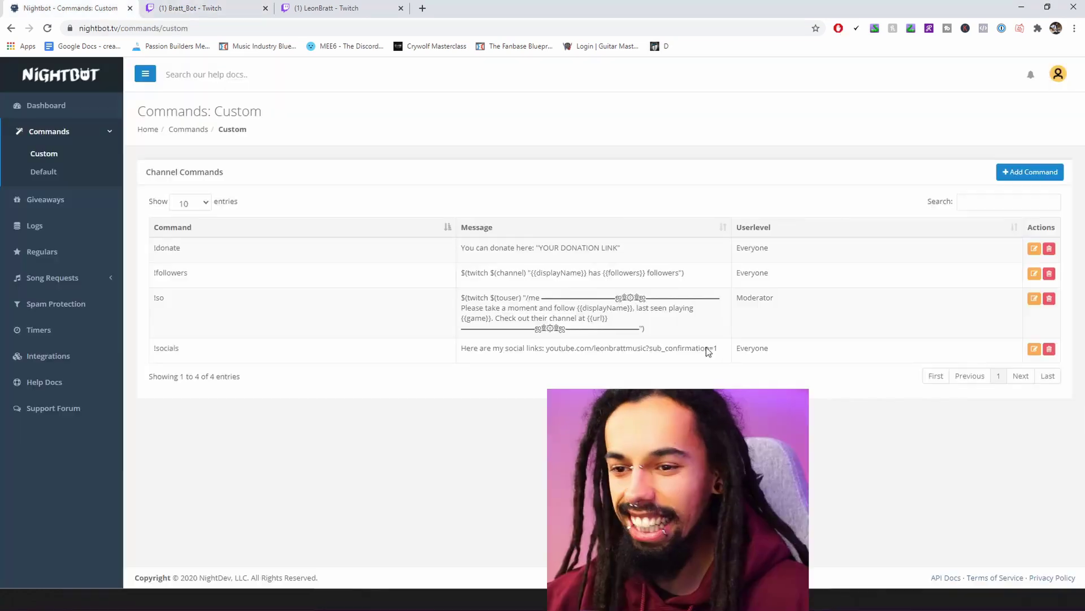
Step: Add a !subcount command replying '$(twitch subcount) people are currently subscribed'
left_click(1026, 173)
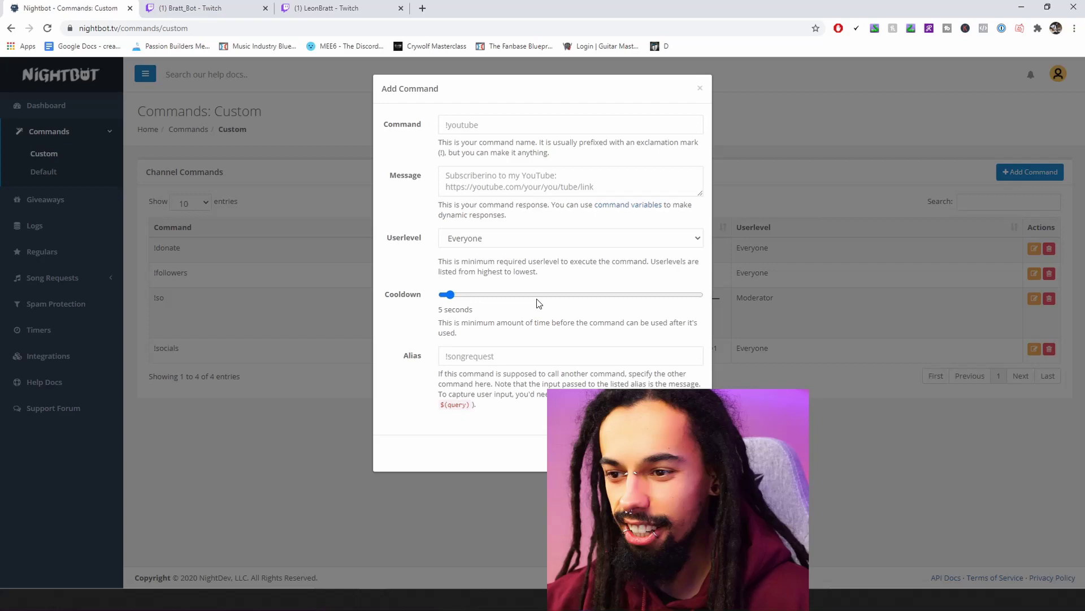
left_click(497, 121)
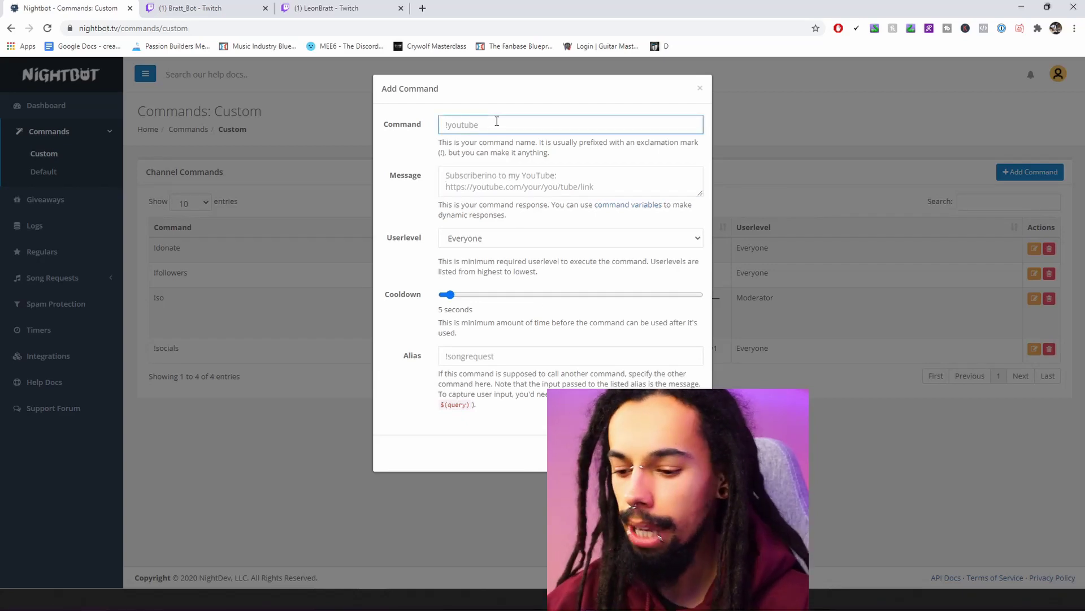
type("!subc")
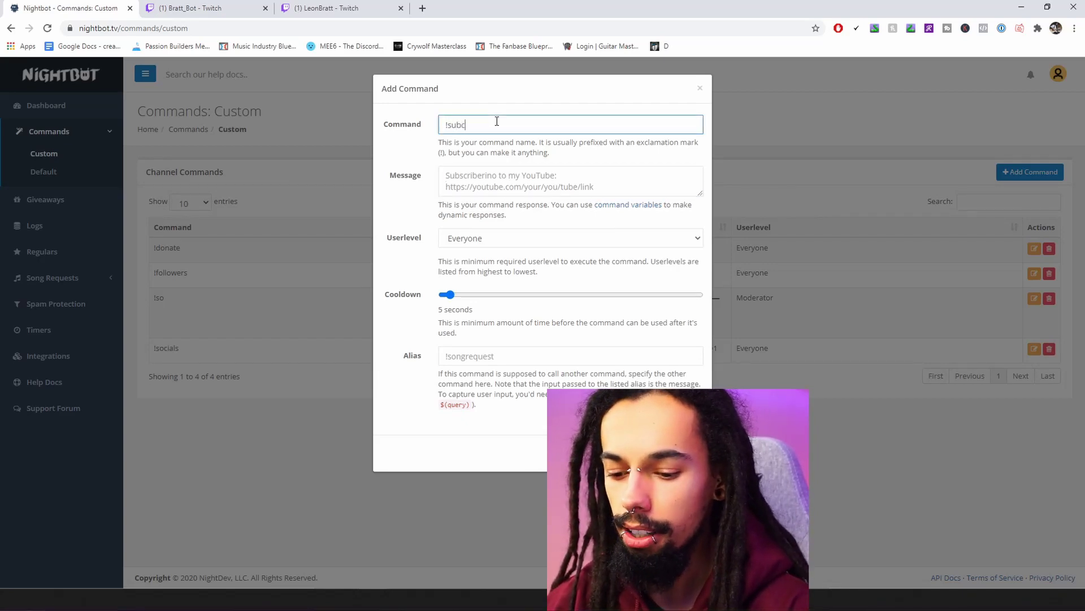
type("ount")
key("alt+Tab")
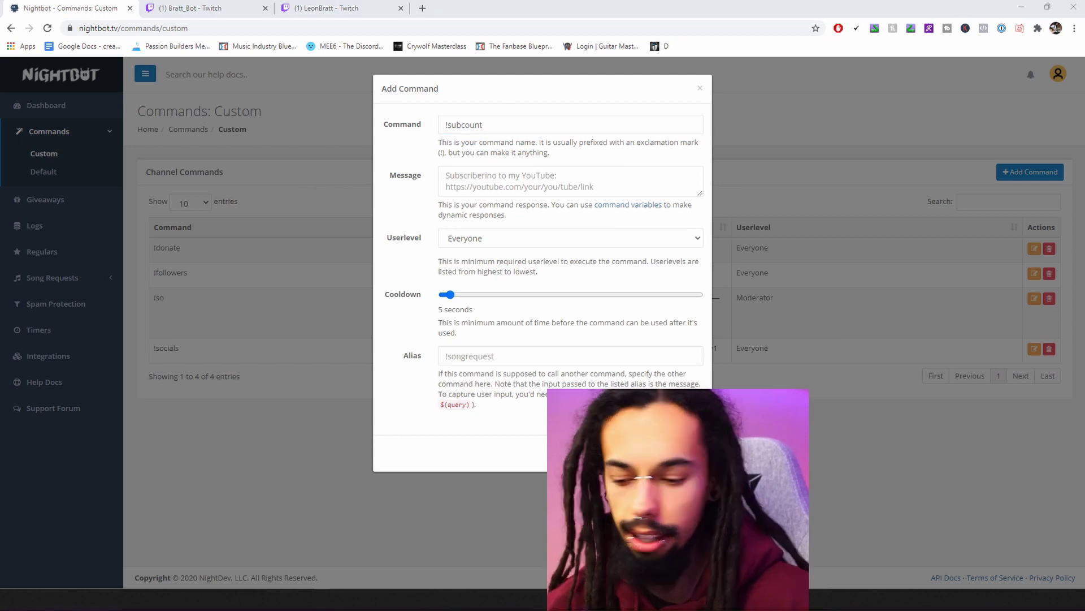
left_click(447, 181)
type("$(twitch subcount) people are currently subscribed")
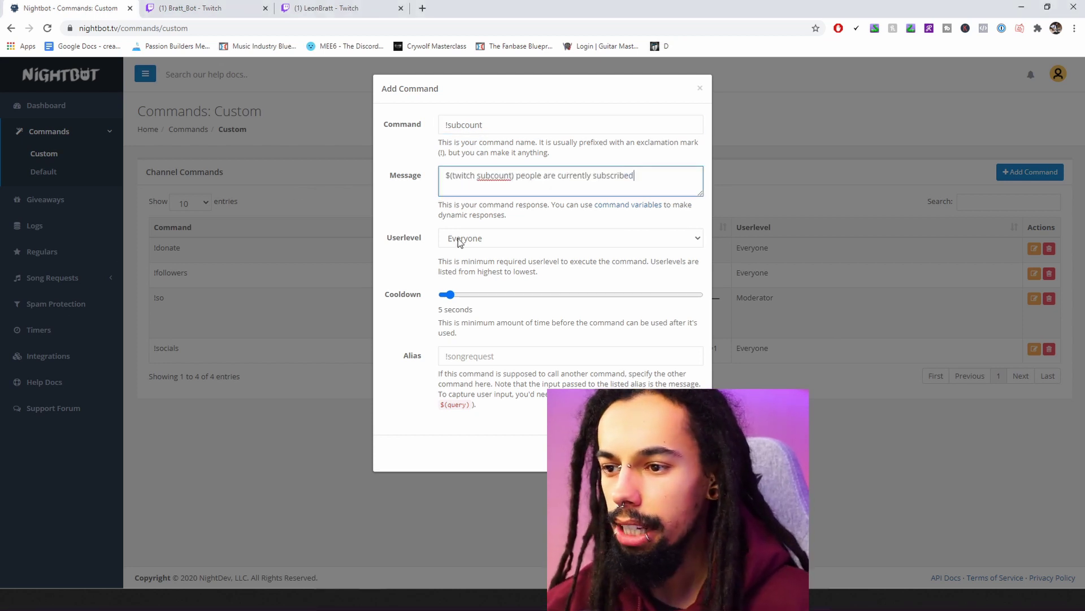
key("alt+Tab")
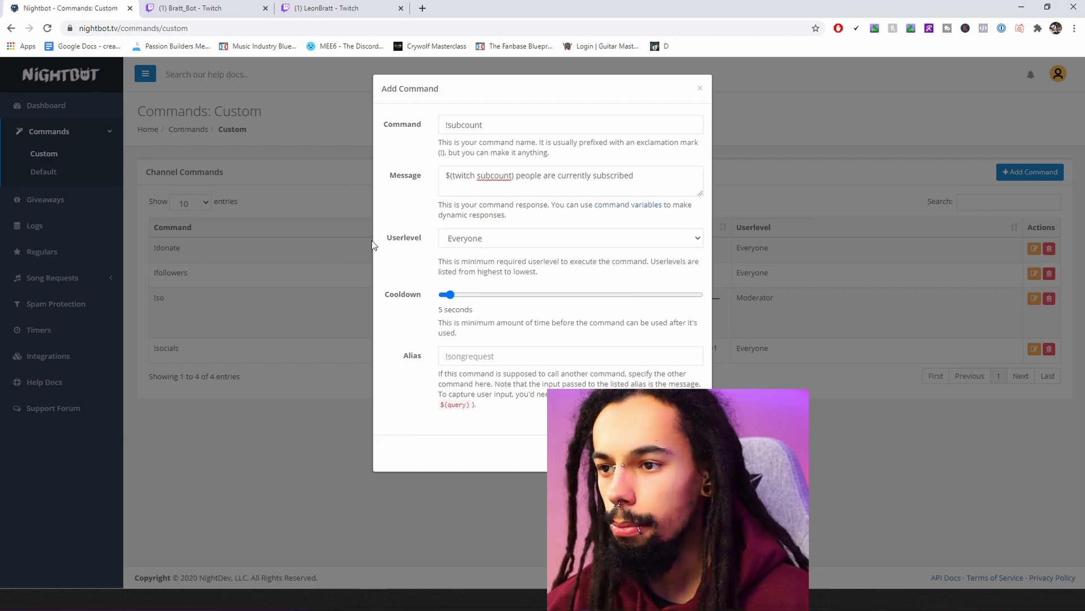
Step: Test !subcount in Twitch chat, which replies that 0 people are subscribed
key("ctrl+Tab")
left_click(983, 547)
type("!subcou")
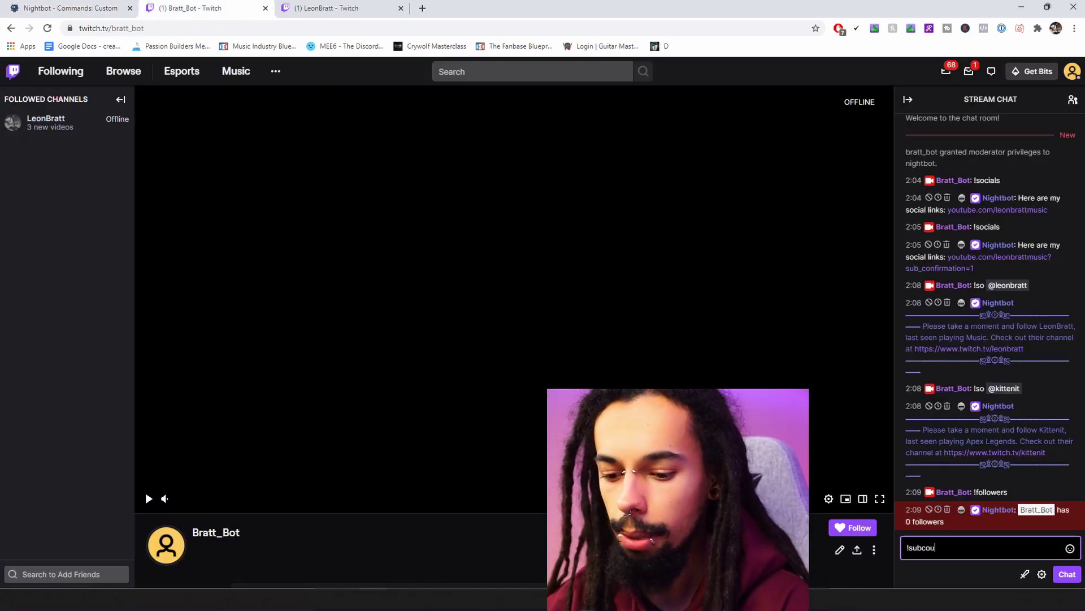
type("nt")
key("Return")
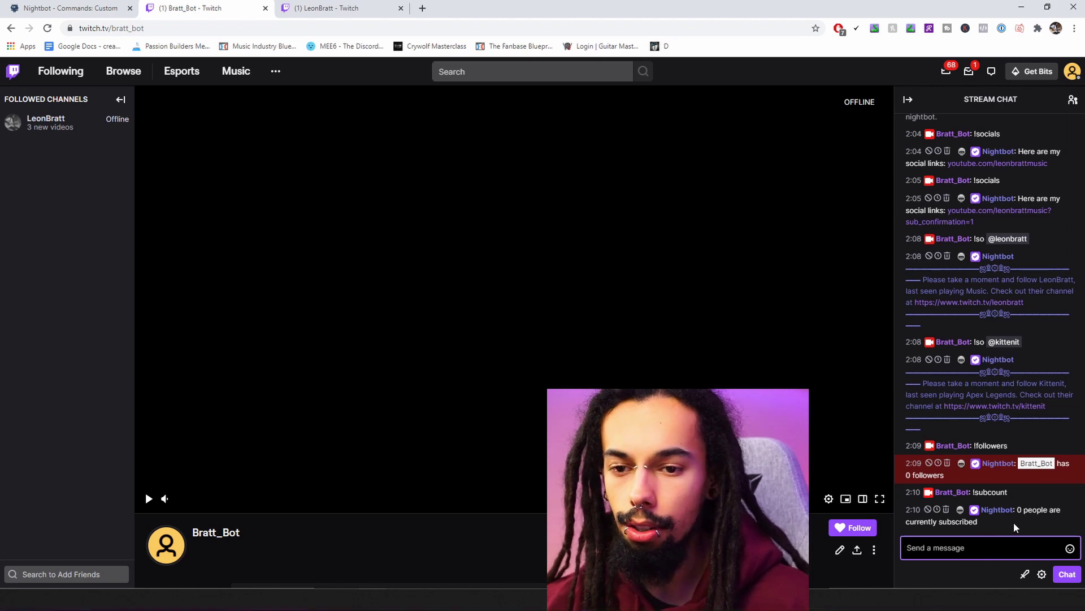
key("ctrl+shift+Tab")
Step: Add an !uptime command with the pasted stream uptime variable message
left_click(1030, 172)
left_click(544, 123)
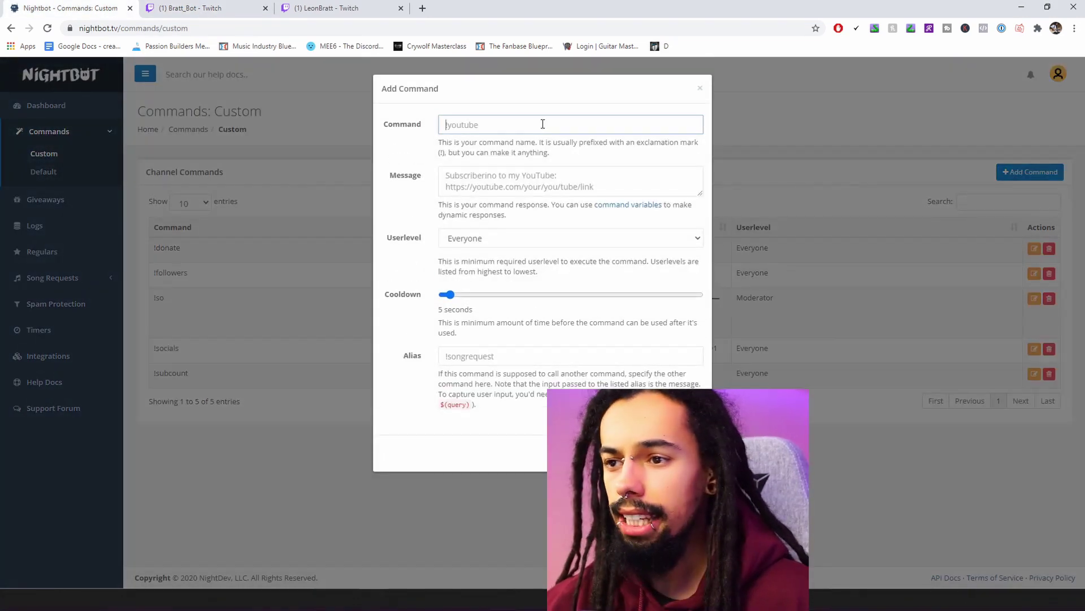
type("!uptime")
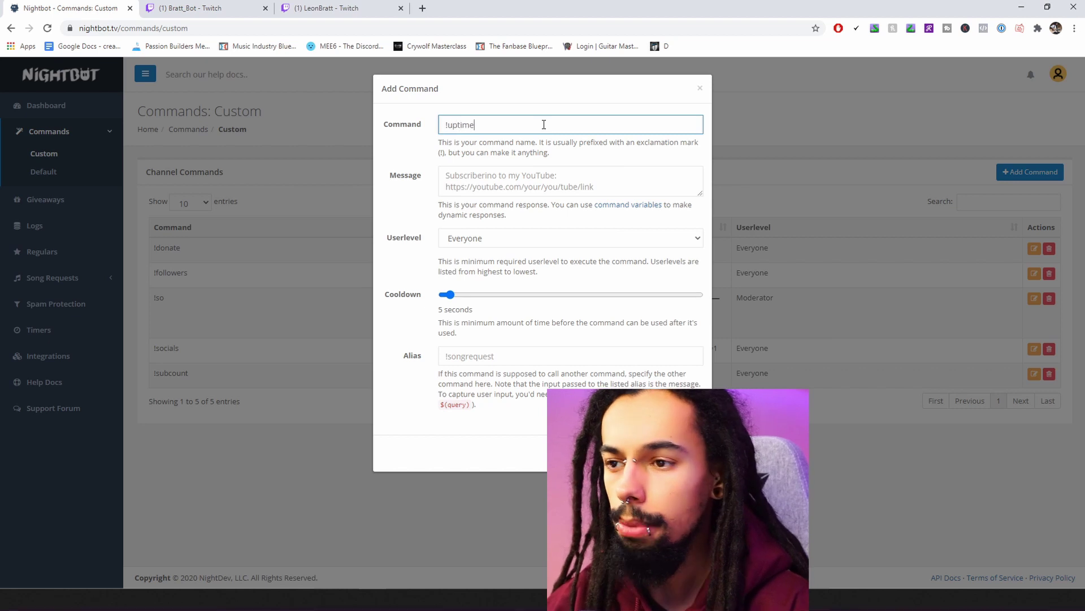
key("alt+Tab")
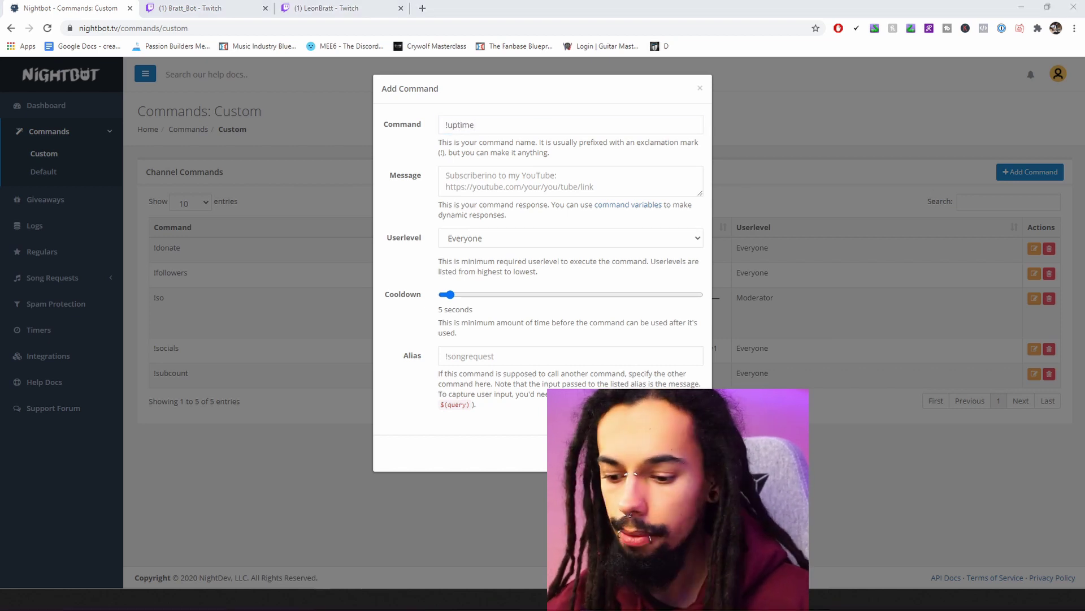
type("Stream uptime: $(twitch $(channel) \"{{uptimeLength}}\")")
left_click(518, 242)
key("alt+Tab")
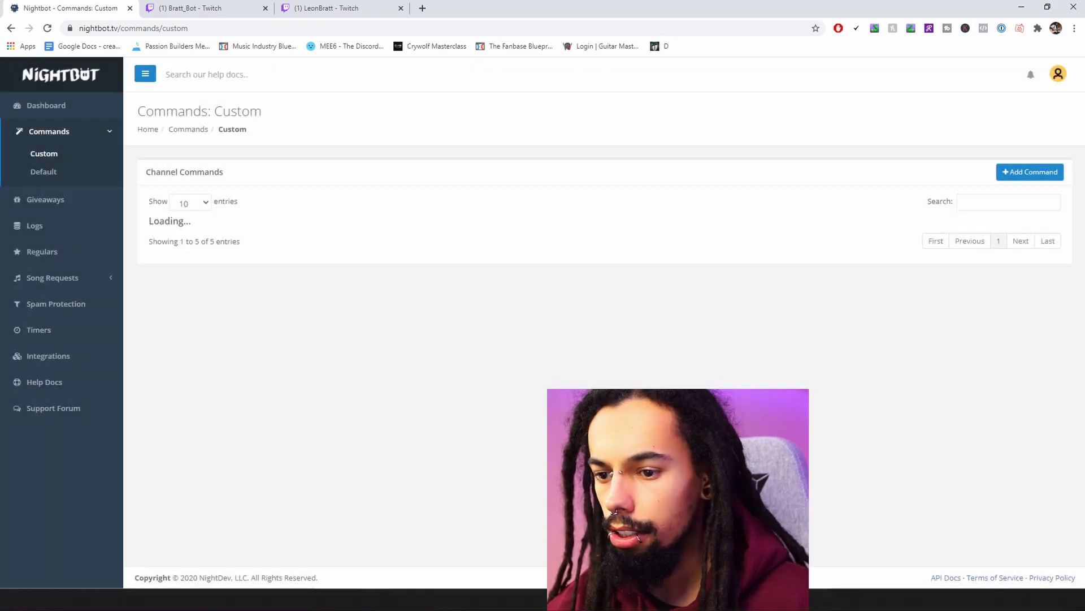
Step: Test !uptime in Twitch chat, resending after a typo; it reports the channel isn't live
key("ctrl+2")
type("!")
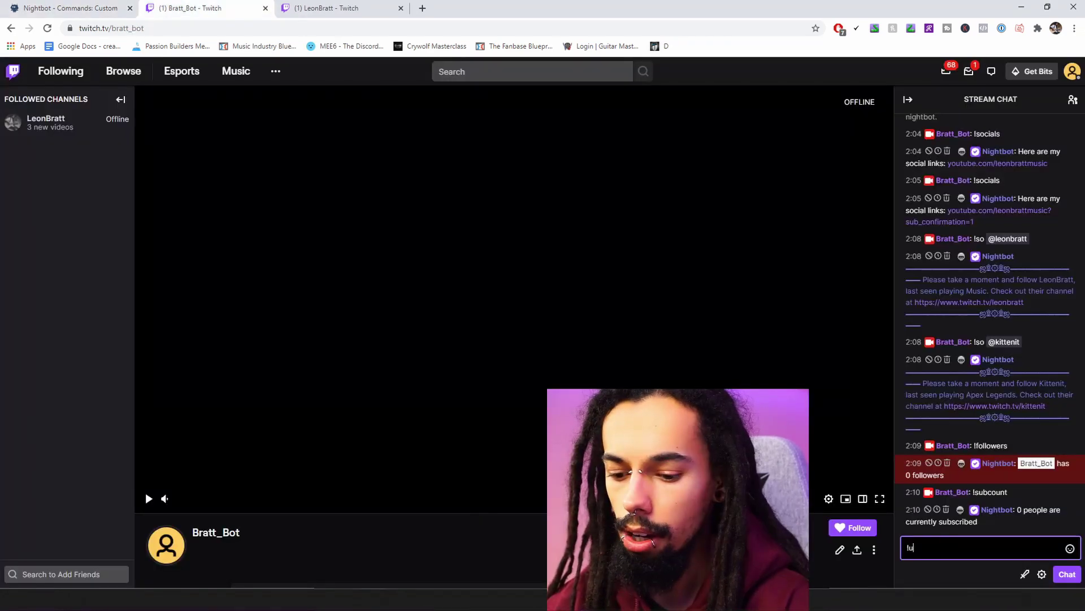
type("uotime")
key("Return")
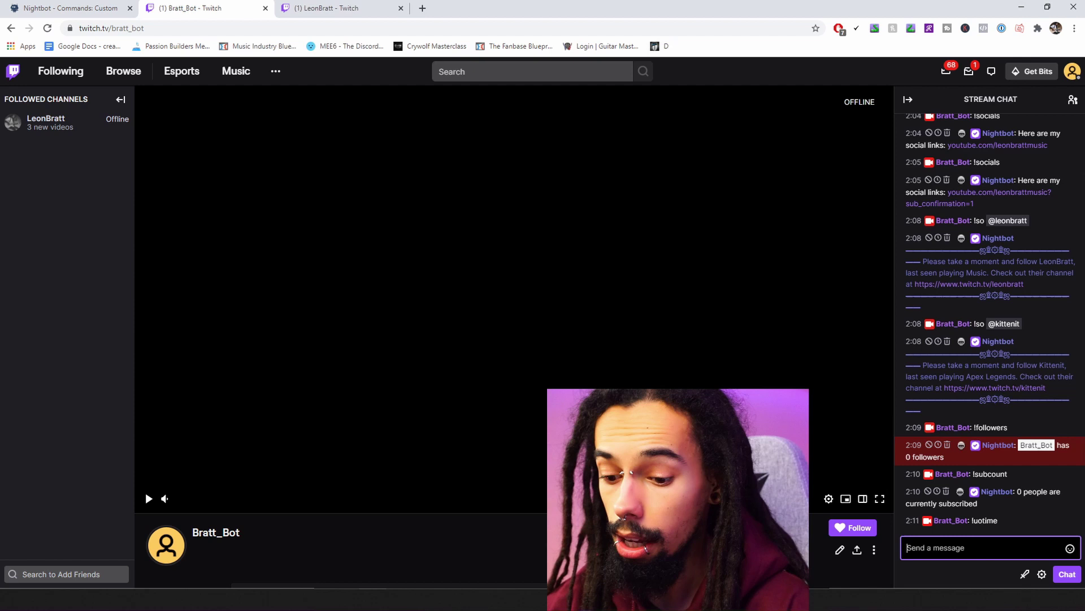
type("¬")
key("BackSpace")
type("!uptime")
key("Return")
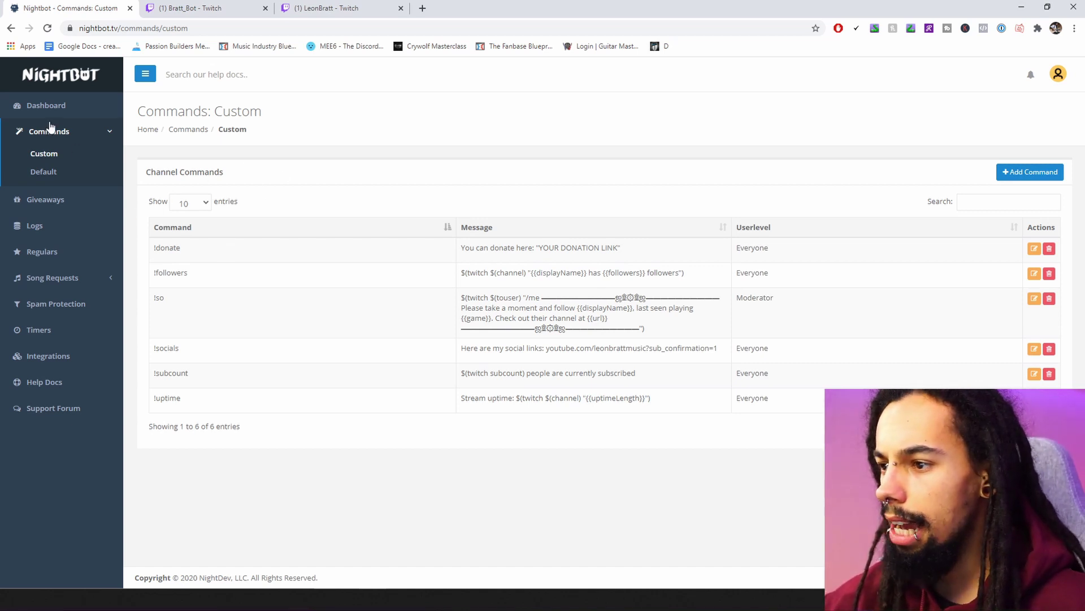
Step: Add a new timer named Follow with the pasted follow reminder message
left_click(48, 336)
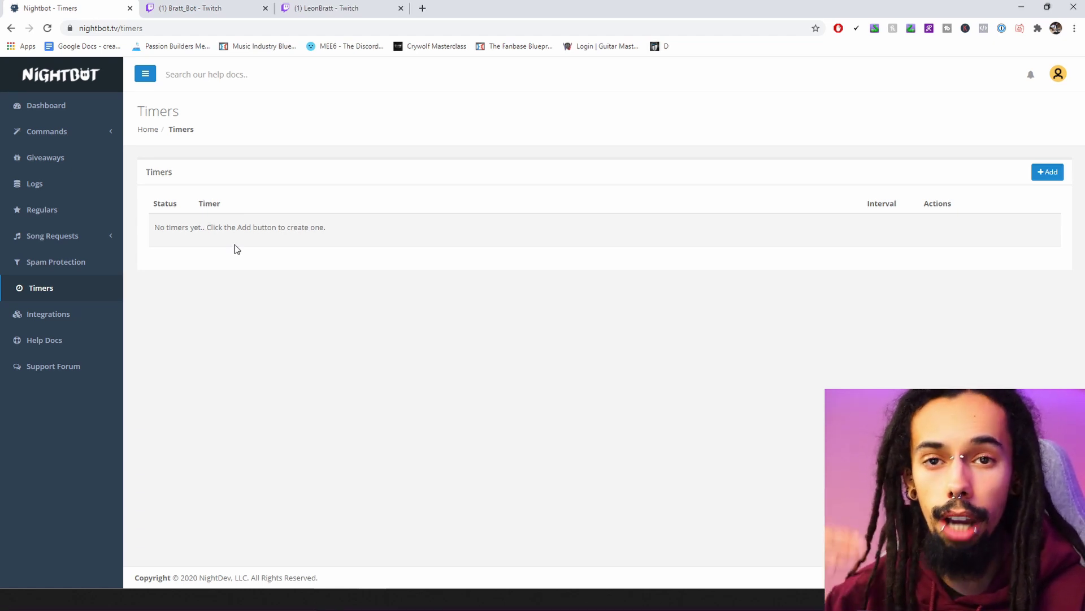
left_click(1048, 175)
left_click(515, 127)
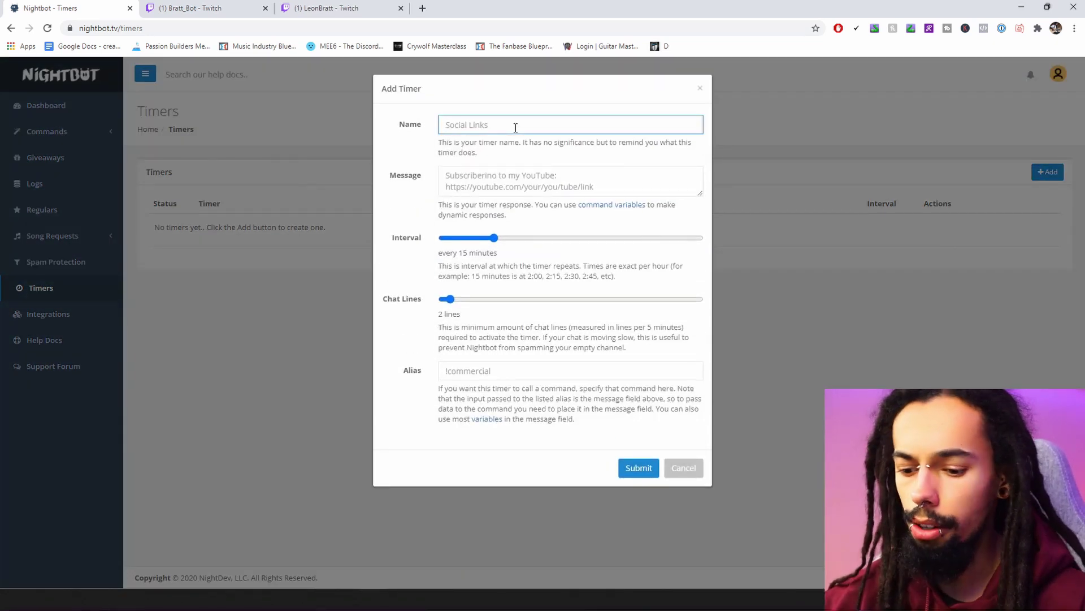
type("Follow")
left_click(518, 182)
type("If you are enjoying the stream so far, don't forget to hit that follow button!")
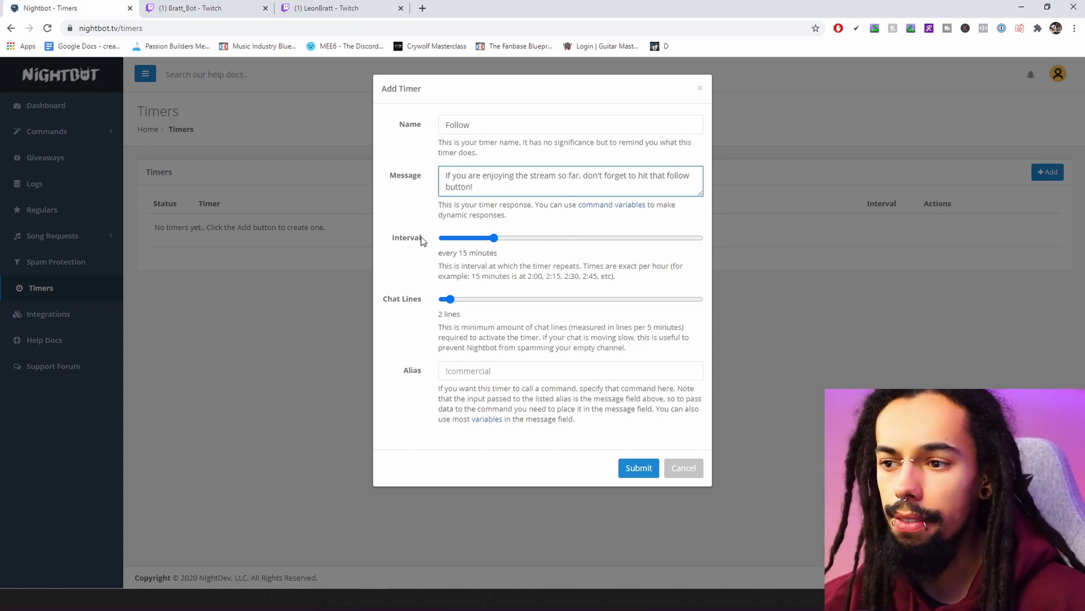
Step: Set the Follow timer to a 15-minute interval and 10 chat lines, then save it
mouse_move(493, 238)
left_mouse_down()
mouse_move(737, 241)
mouse_move(480, 236)
mouse_move(610, 237)
mouse_move(494, 238)
left_mouse_up()
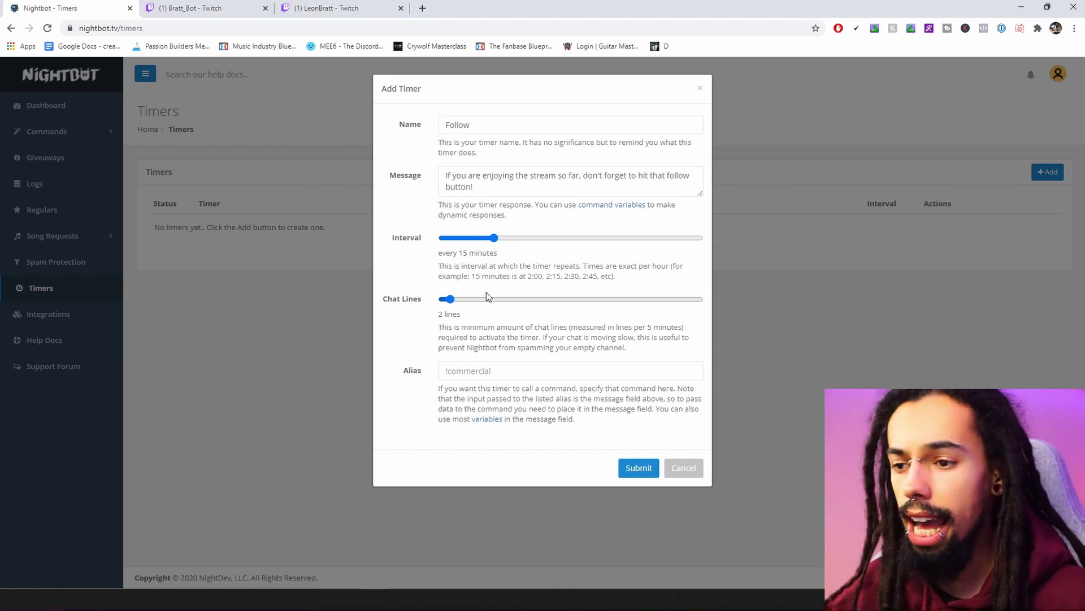
mouse_move(450, 299)
left_mouse_down()
mouse_move(497, 299)
mouse_move(469, 303)
left_mouse_up()
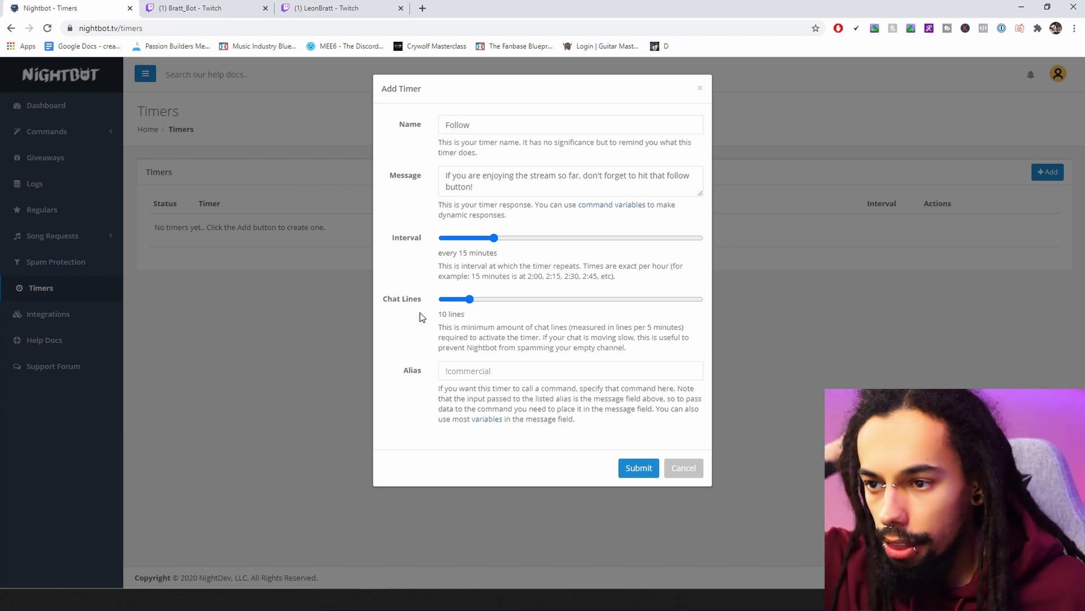
left_click(633, 468)
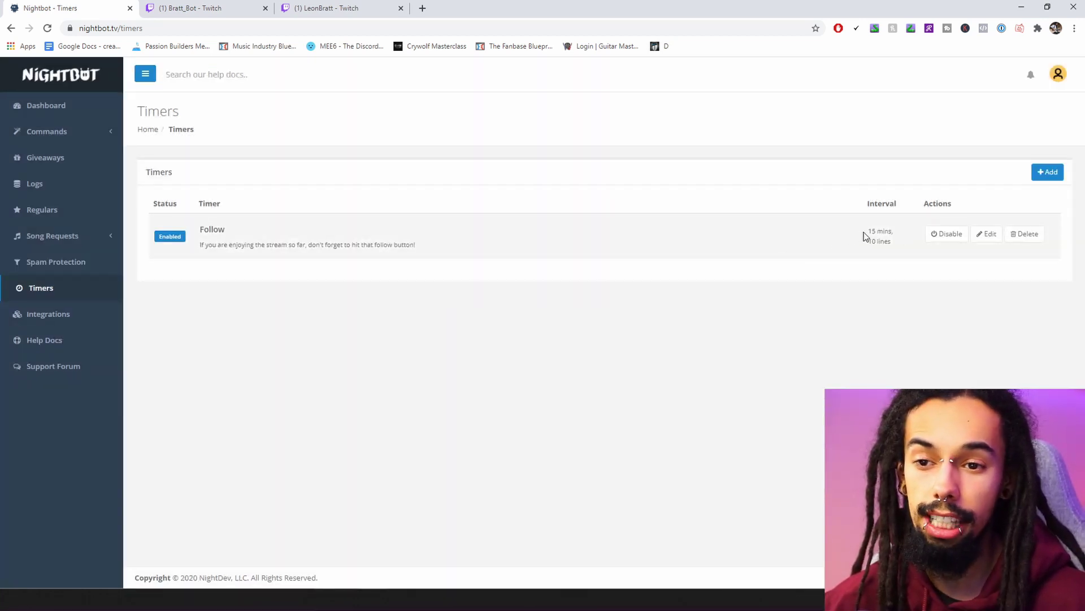
Step: Review the Follow timer's 15-minute, 10-line settings and open a new browser tab
left_click_drag(866, 232, 891, 231)
triple_click(899, 243)
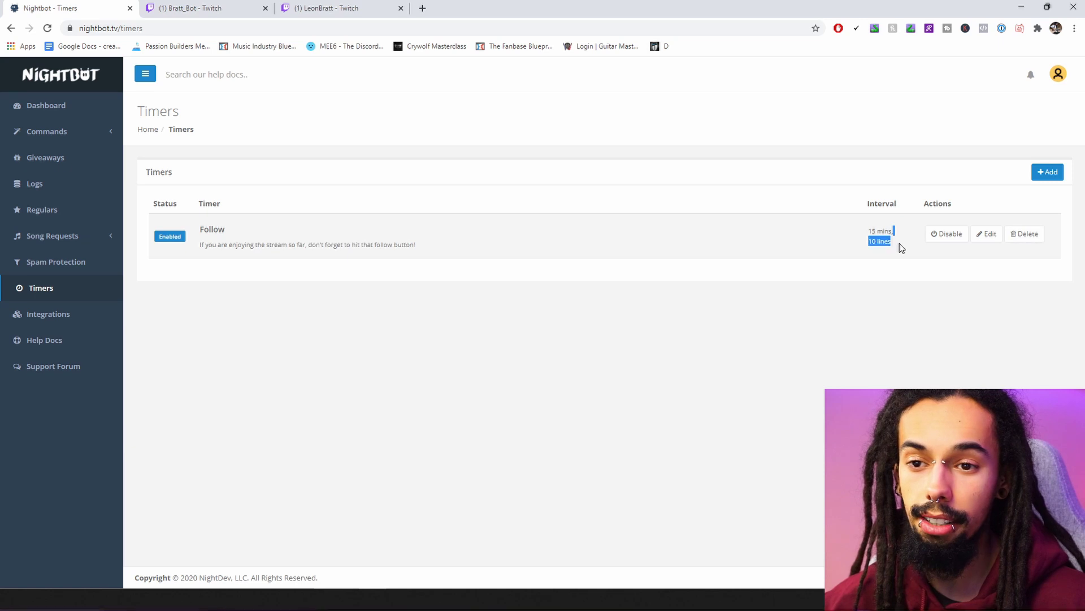
left_click(398, 276)
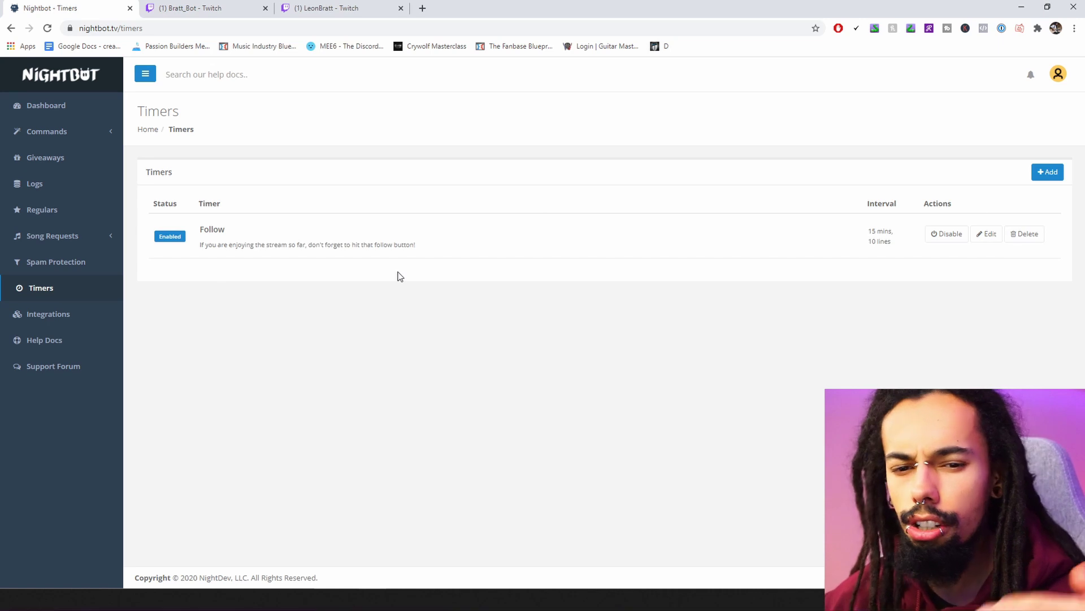
key("ctrl+t")
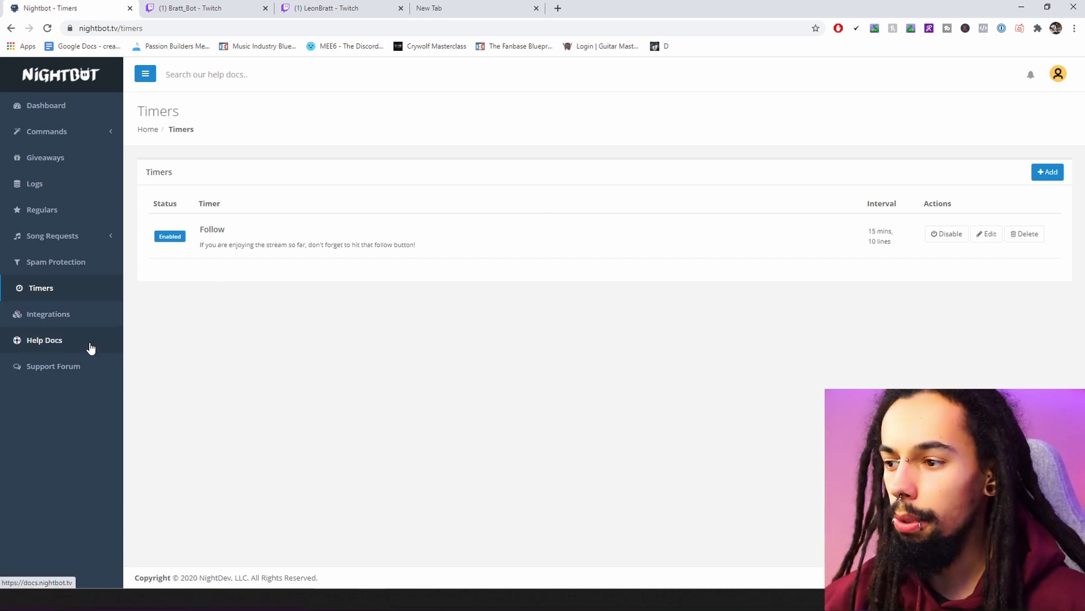
Step: Open the Nightbot Docs Commands article and read through to Creating Custom Commands
left_click(48, 345)
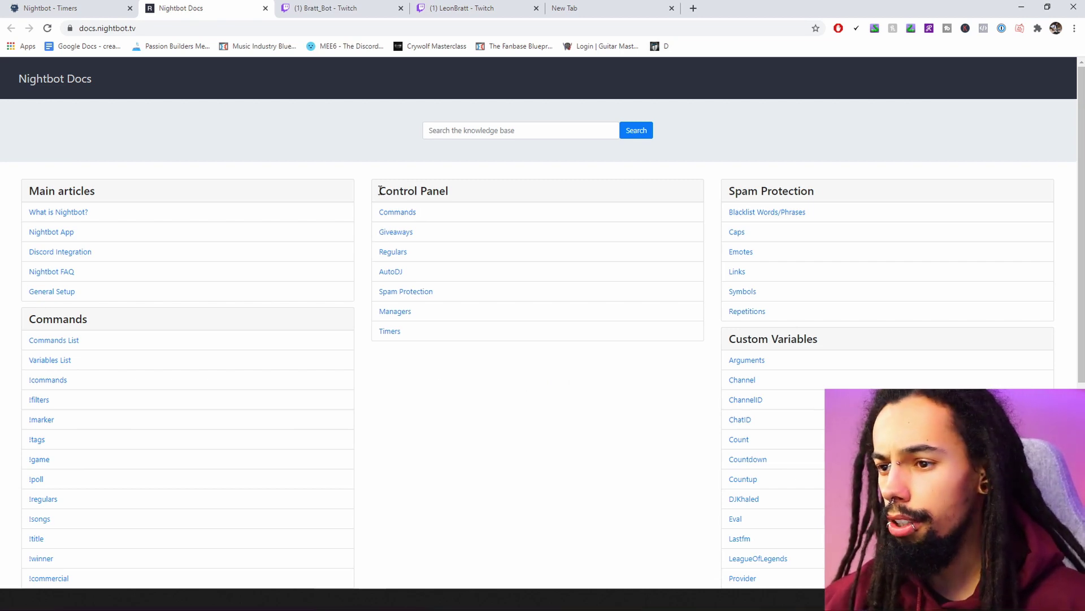
left_click(402, 214)
scroll(457, 294, "down", 1)
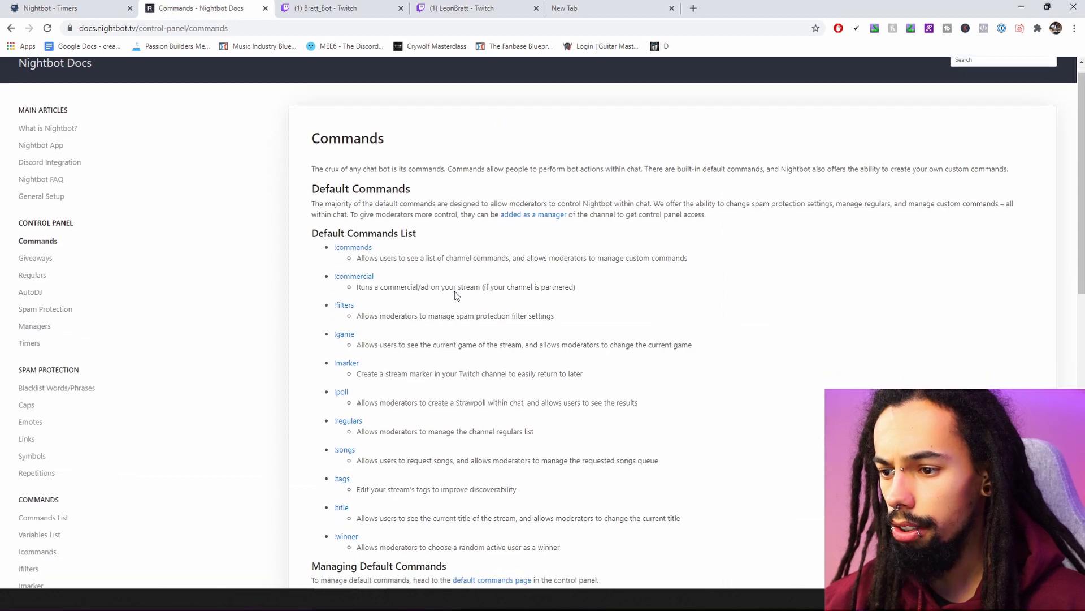
scroll(456, 294, "down", 8)
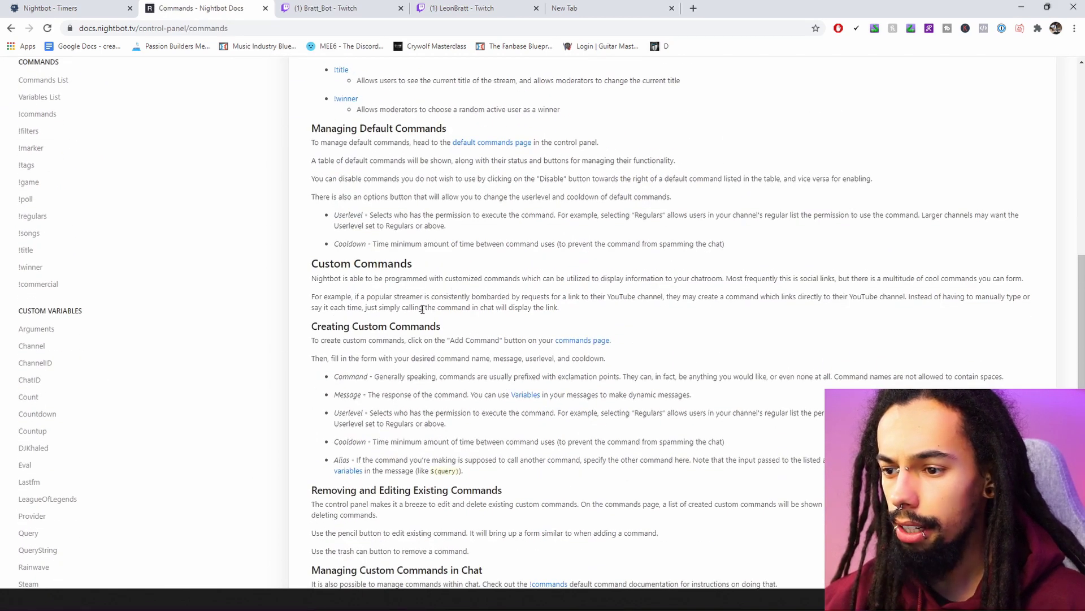
scroll(411, 300, "down", 4)
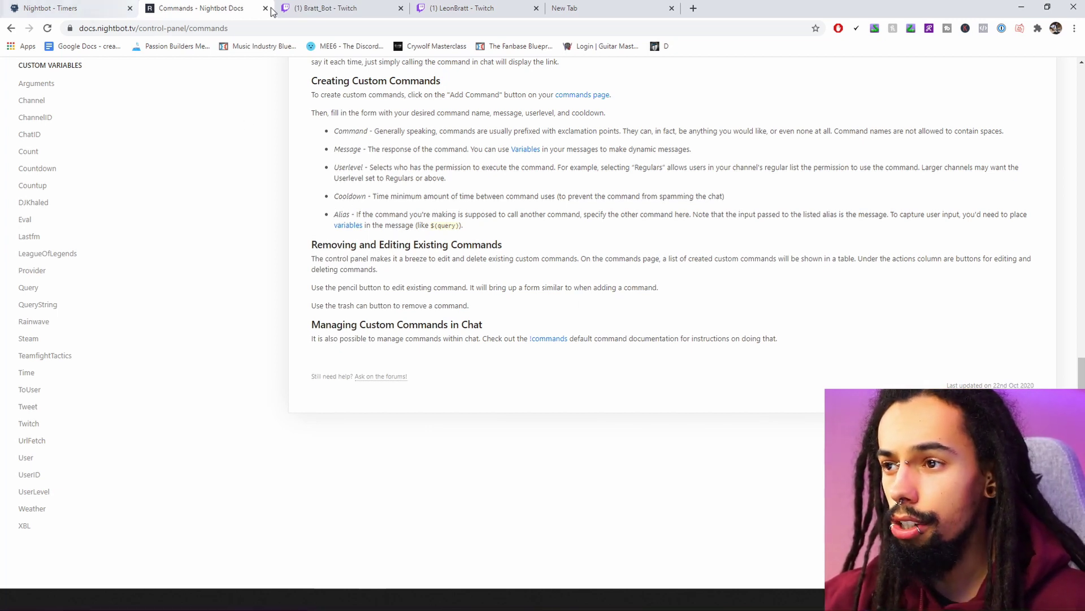
Step: Return to the Bratt_Bot Twitch channel page and scroll down toward the chat
left_click(349, 7)
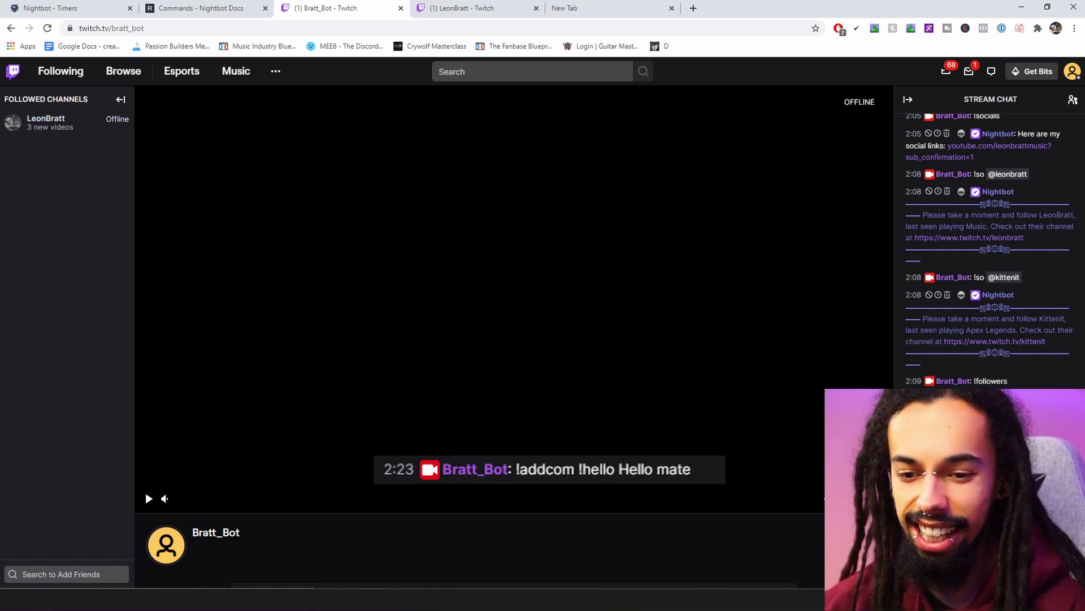
scroll(995, 247, "down", 2)
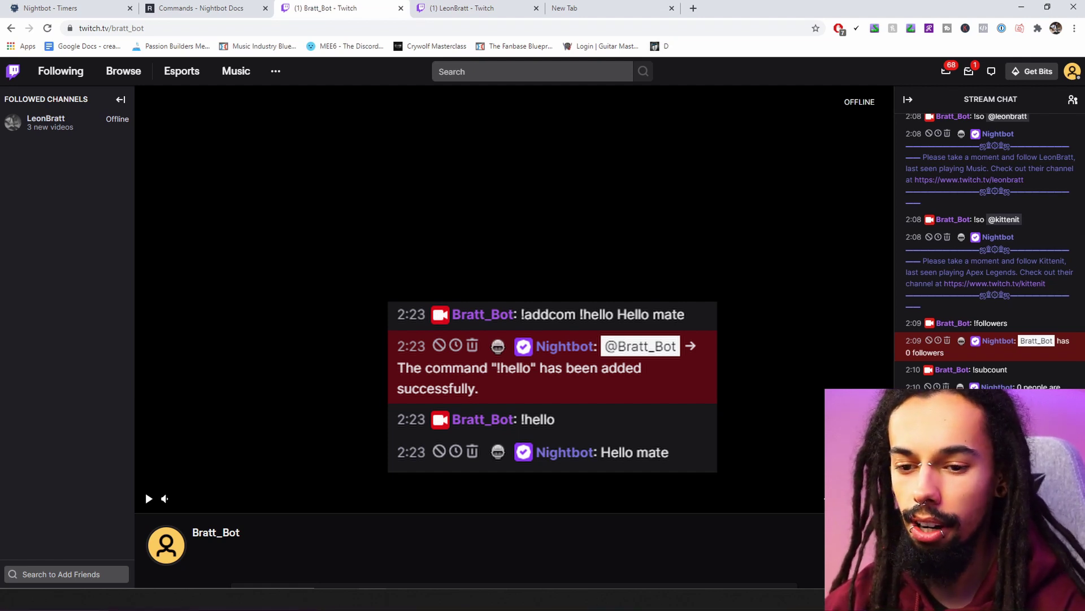
scroll(990, 238, "down", 1)
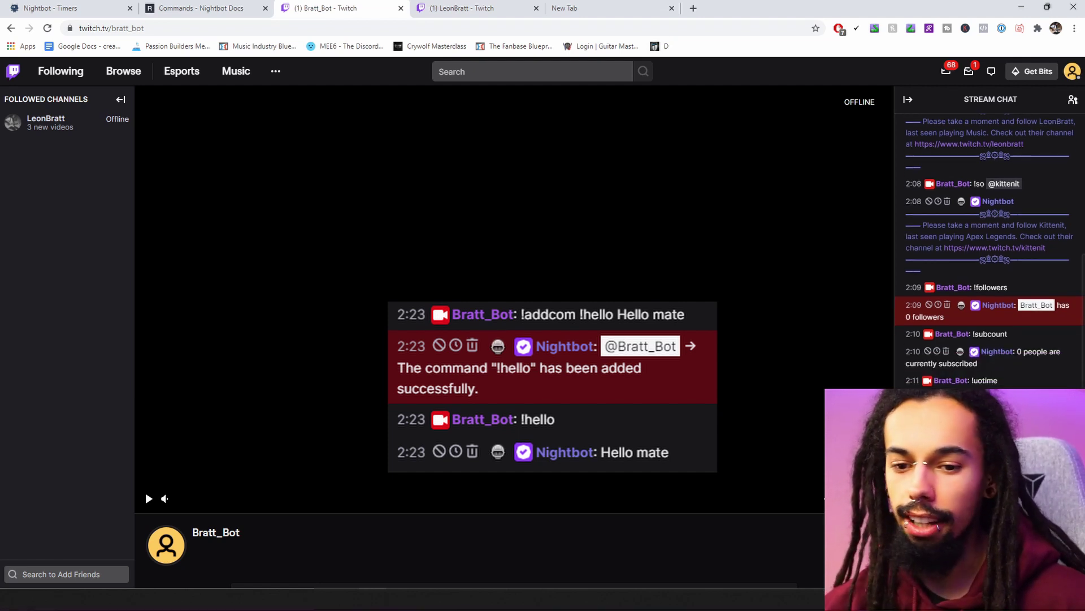